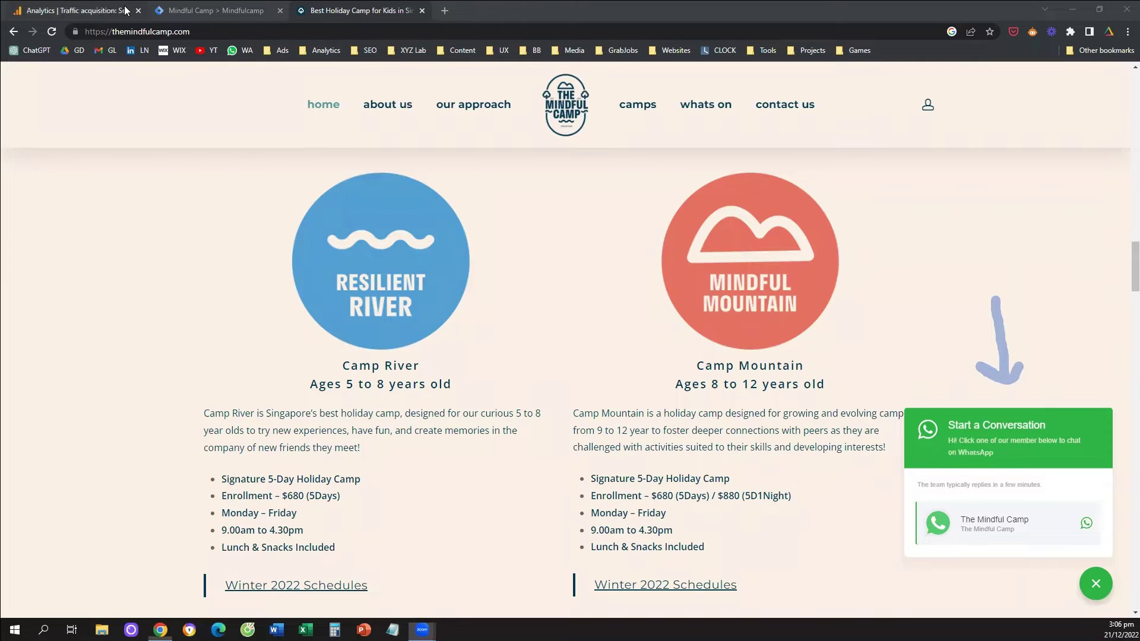
- Switch to the Mindfulcamp workspace in Google Tag Manager and view its list of accounts and containers
{"action": "left_click", "coordinate": [107, 10]}
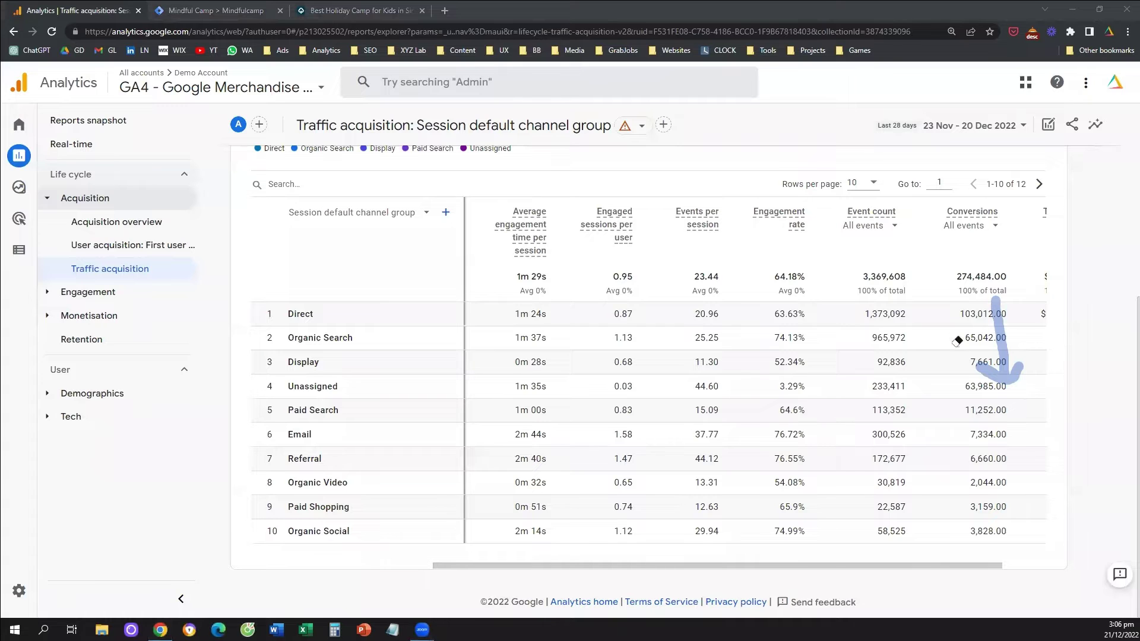
{"action": "left_click", "coordinate": [262, 7]}
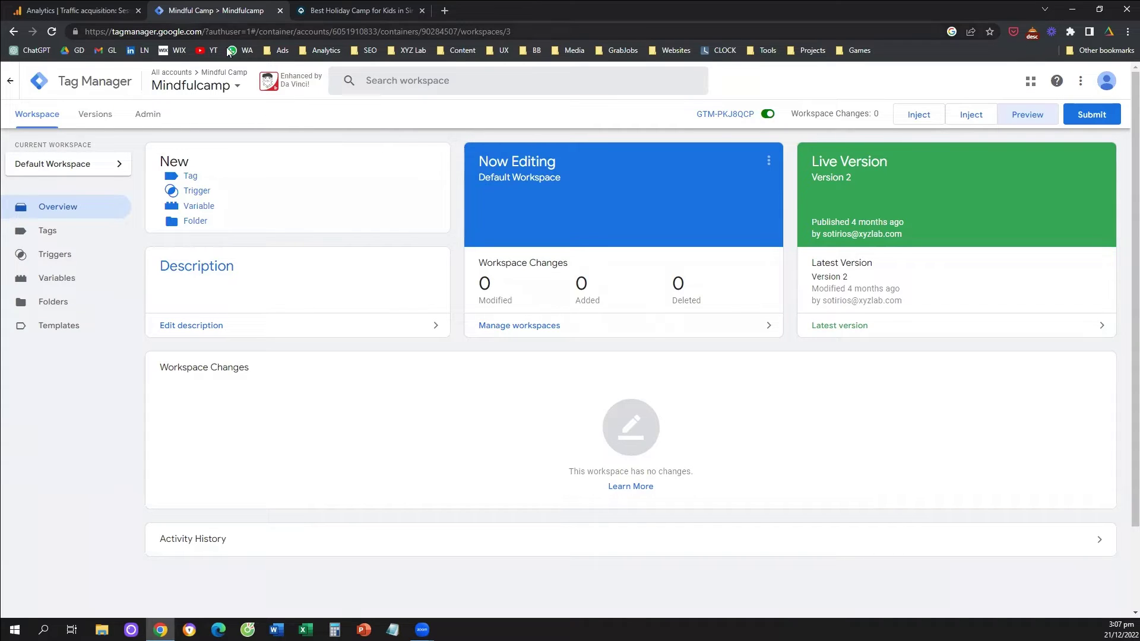
{"action": "left_click", "coordinate": [209, 32]}
{"action": "left_click_drag", "start_coordinate": [209, 32], "coordinate": [80, 32]}
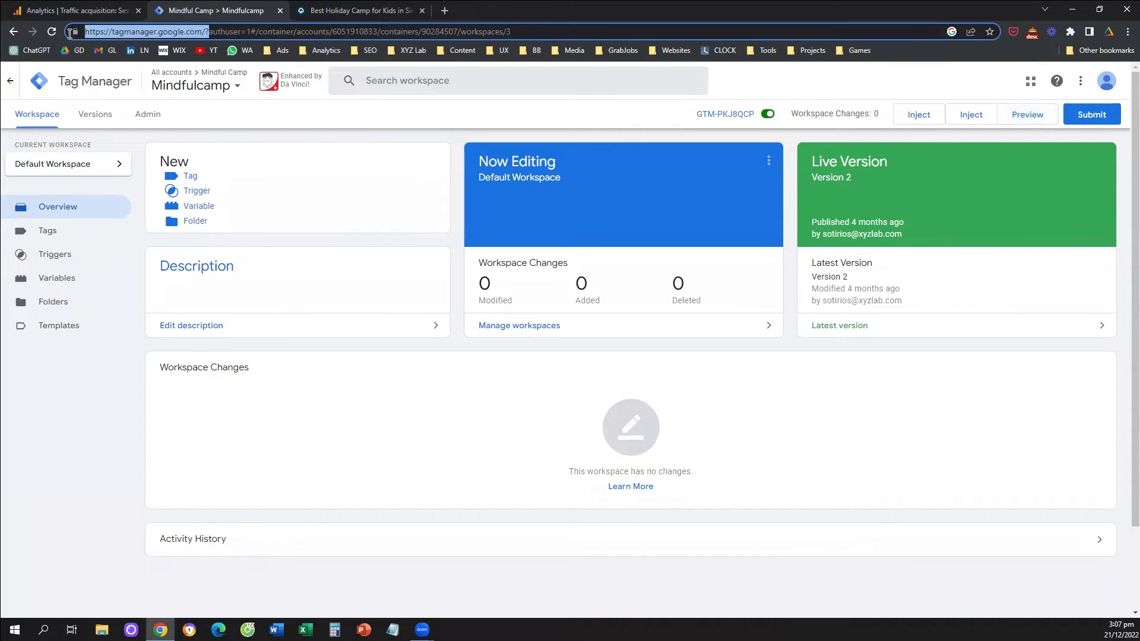
{"action": "left_click", "coordinate": [199, 86]}
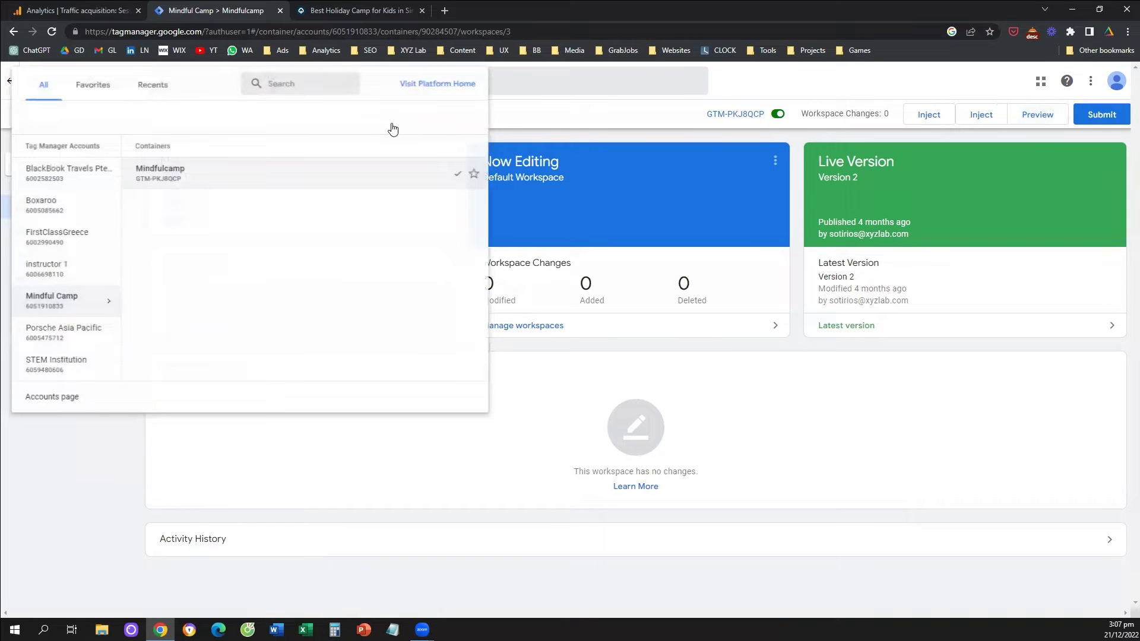
{"action": "left_click", "coordinate": [547, 119]}
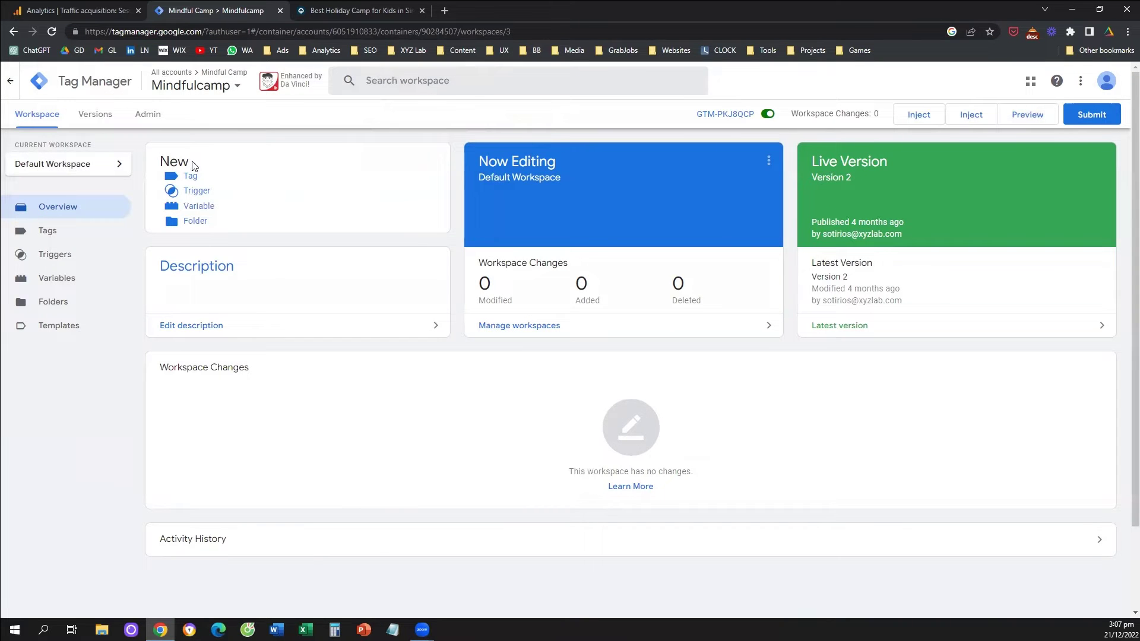
- View the Google Tag Manager installation instructions for the Mindfulcamp container and return to the workspace overview
{"action": "left_click", "coordinate": [148, 116]}
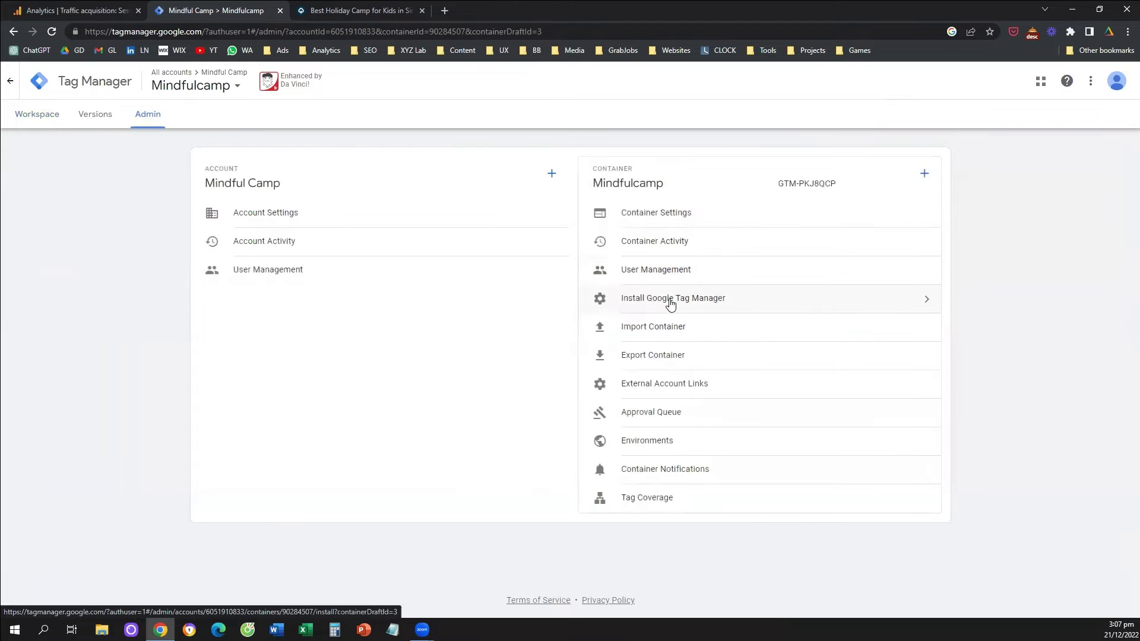
{"action": "left_click", "coordinate": [670, 303]}
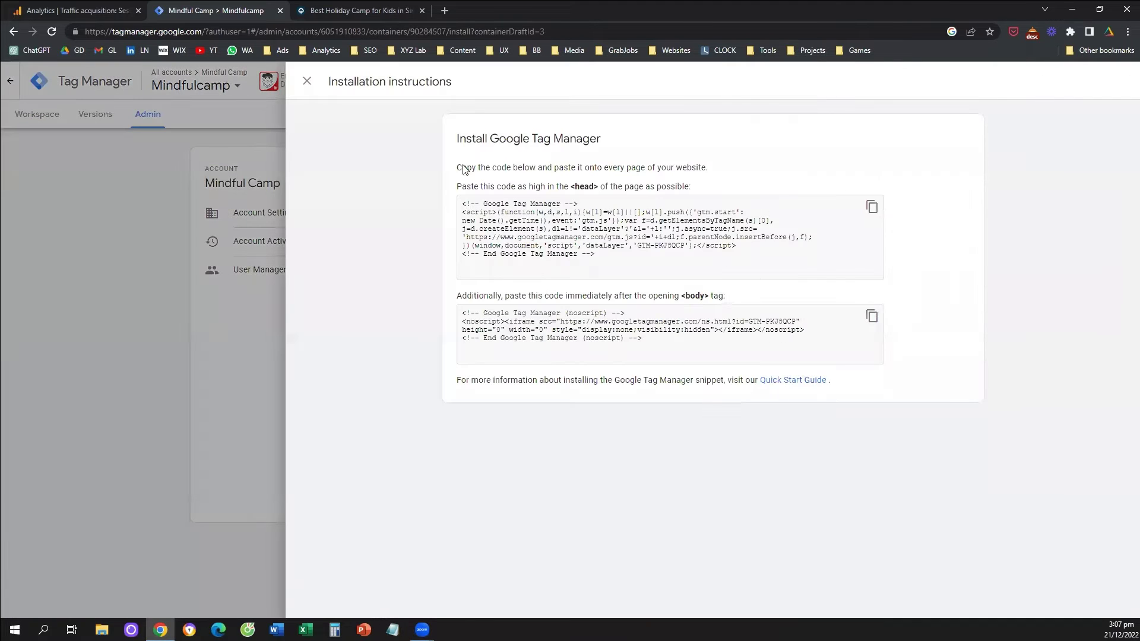
{"action": "left_click_drag", "start_coordinate": [465, 170], "coordinate": [670, 347]}
{"action": "left_click", "coordinate": [630, 342]}
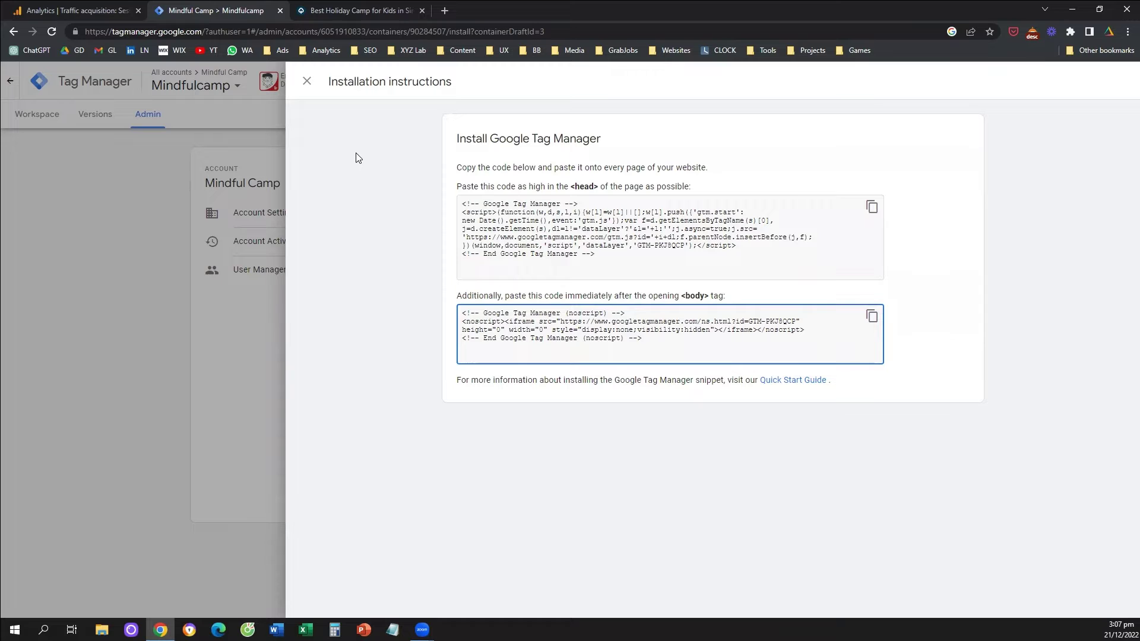
{"action": "left_click", "coordinate": [307, 93]}
{"action": "left_click", "coordinate": [53, 117]}
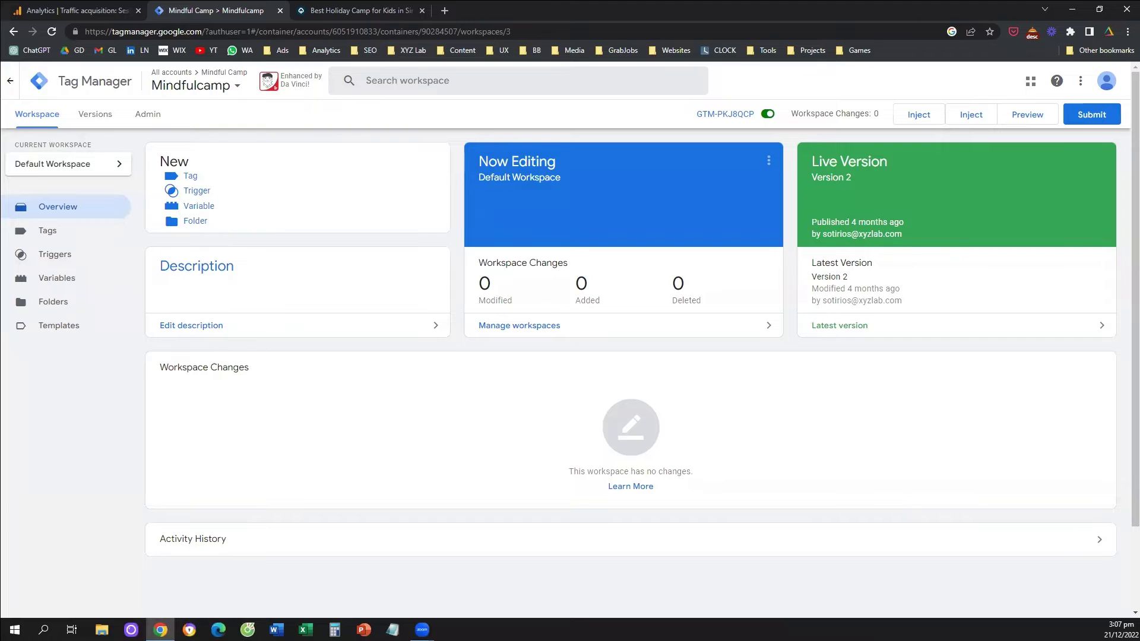
- Create a new tag in the workspace and name it WhatsApp Clicks
{"action": "left_click", "coordinate": [185, 179]}
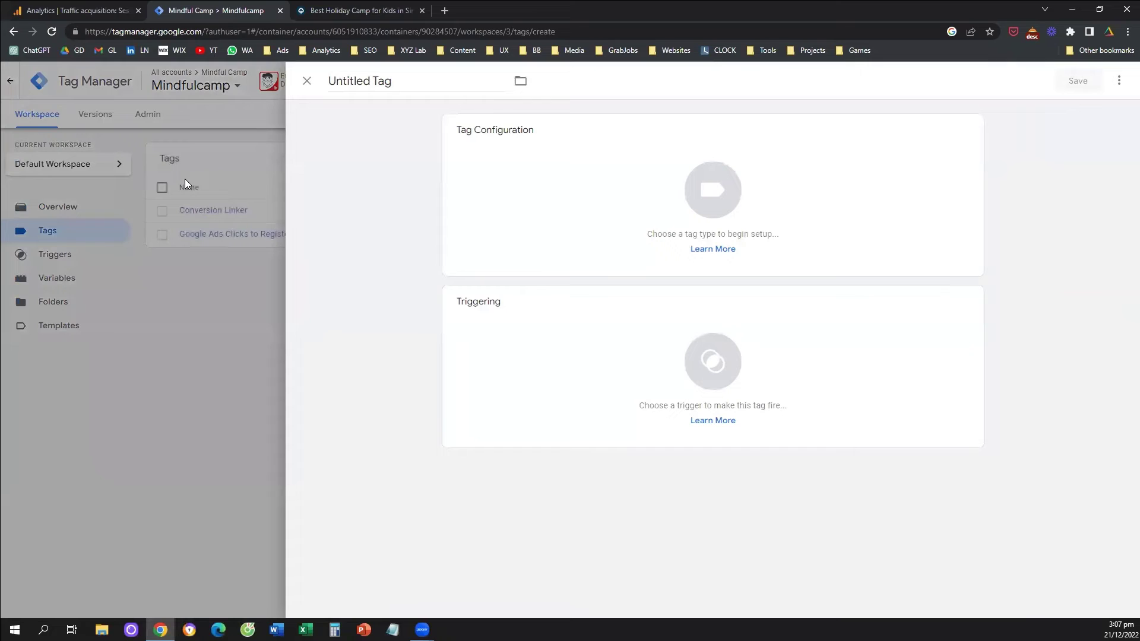
{"action": "left_click", "coordinate": [410, 81]}
{"action": "triple_click", "coordinate": [411, 82]}
{"action": "type", "text": "WhatApp"}
{"action": "key", "text": "BackSpace"}
{"action": "key", "text": "BackSpace"}
{"action": "key", "text": "BackSpace"}
{"action": "type", "text": "sApp Clicks"}
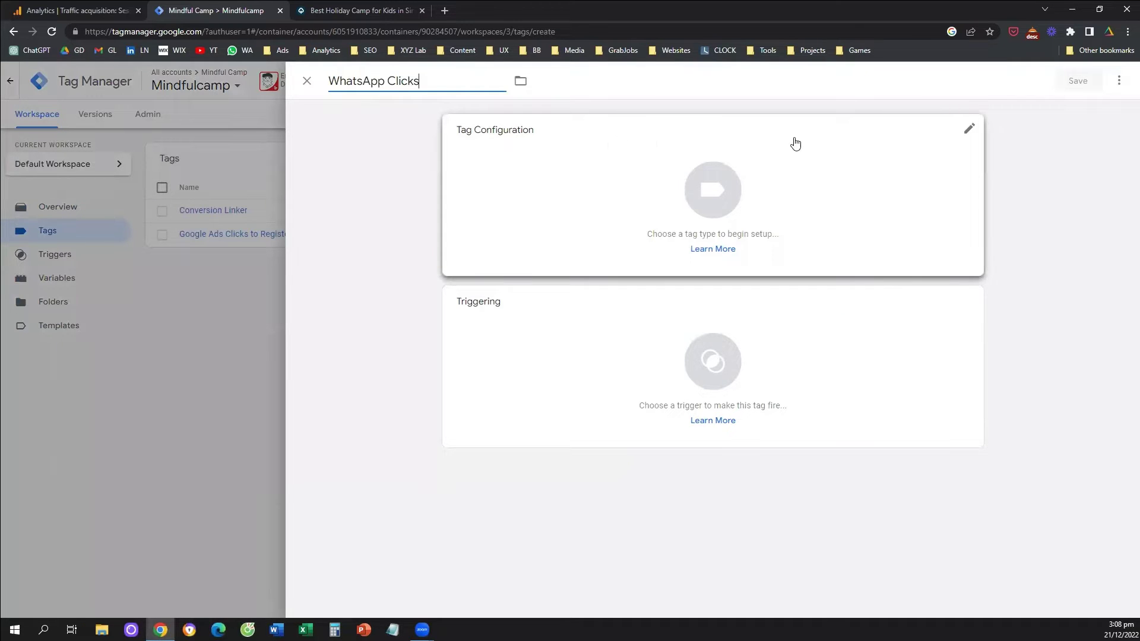
- Configure the tag as Google Analytics: GA4 Event with its configuration tag set to None - Manually Set ID
{"action": "left_click", "coordinate": [882, 159]}
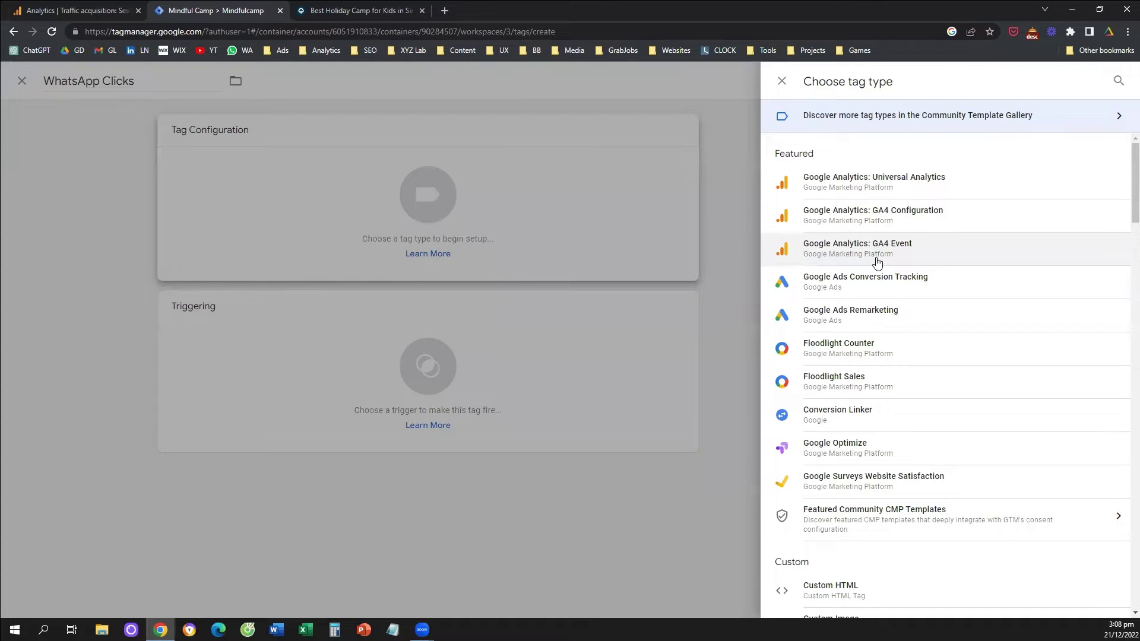
{"action": "left_click", "coordinate": [877, 260]}
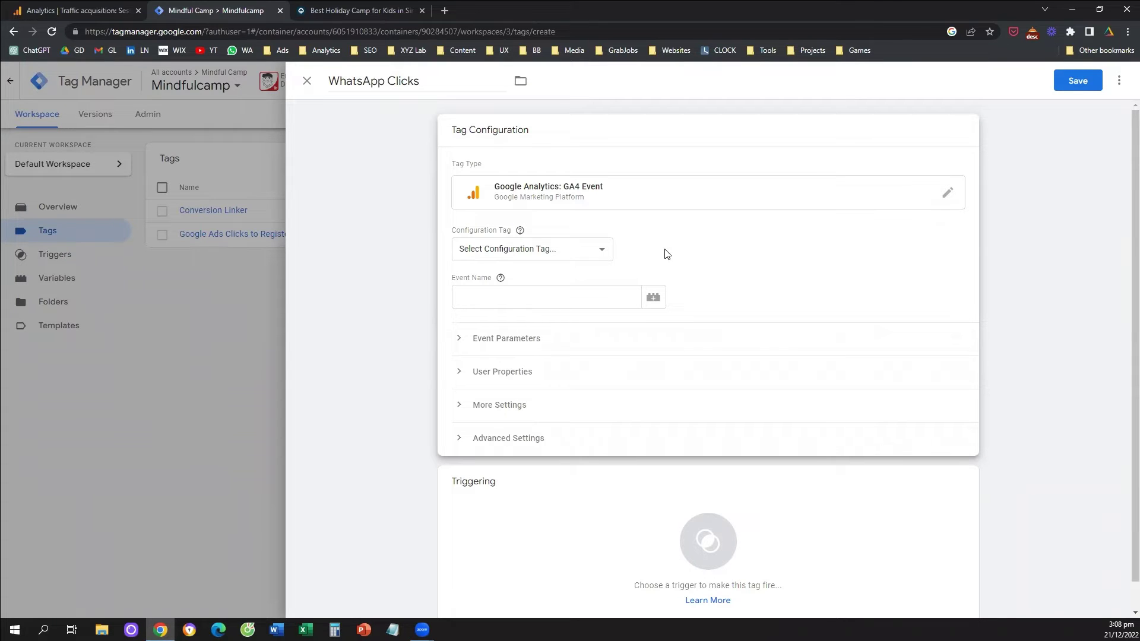
{"action": "left_click", "coordinate": [608, 254]}
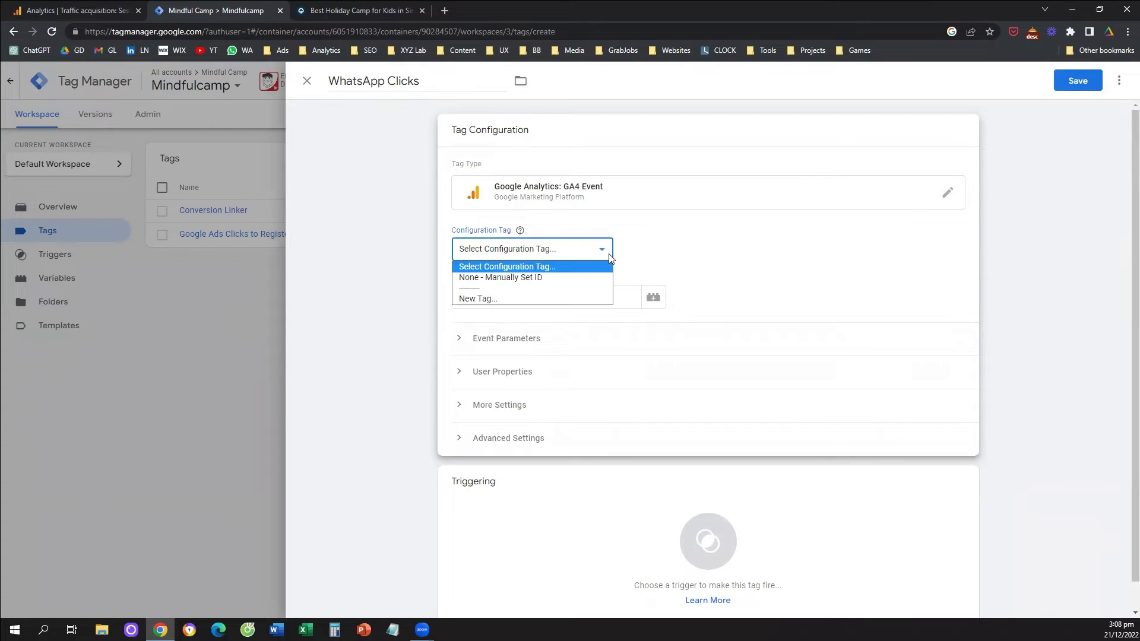
{"action": "left_click", "coordinate": [570, 278]}
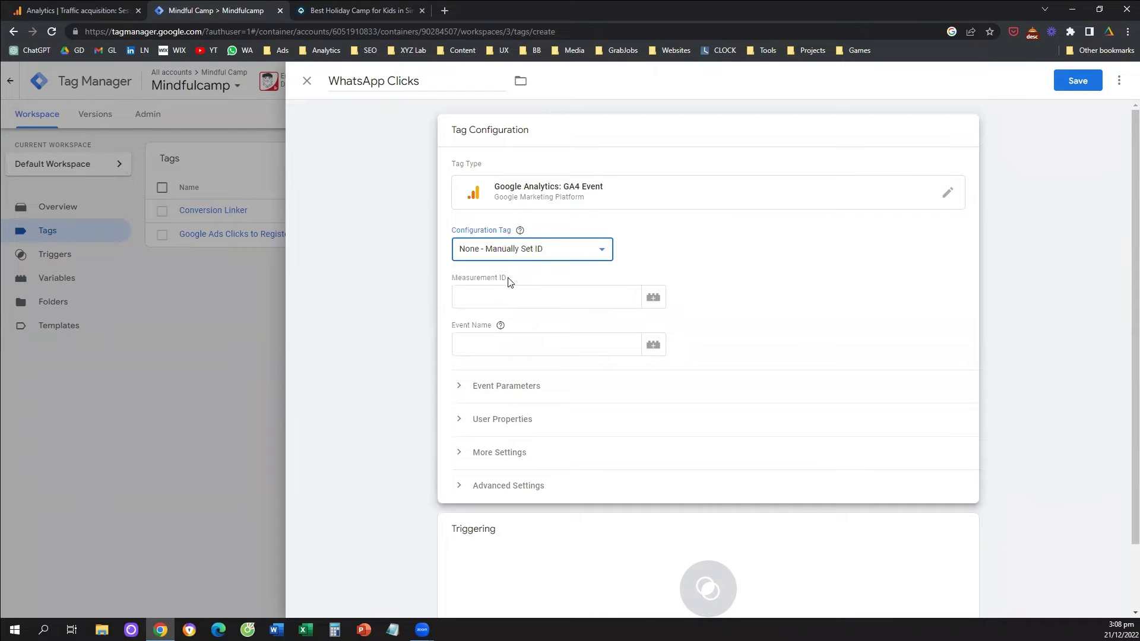
{"action": "left_click_drag", "start_coordinate": [509, 282], "coordinate": [455, 281]}
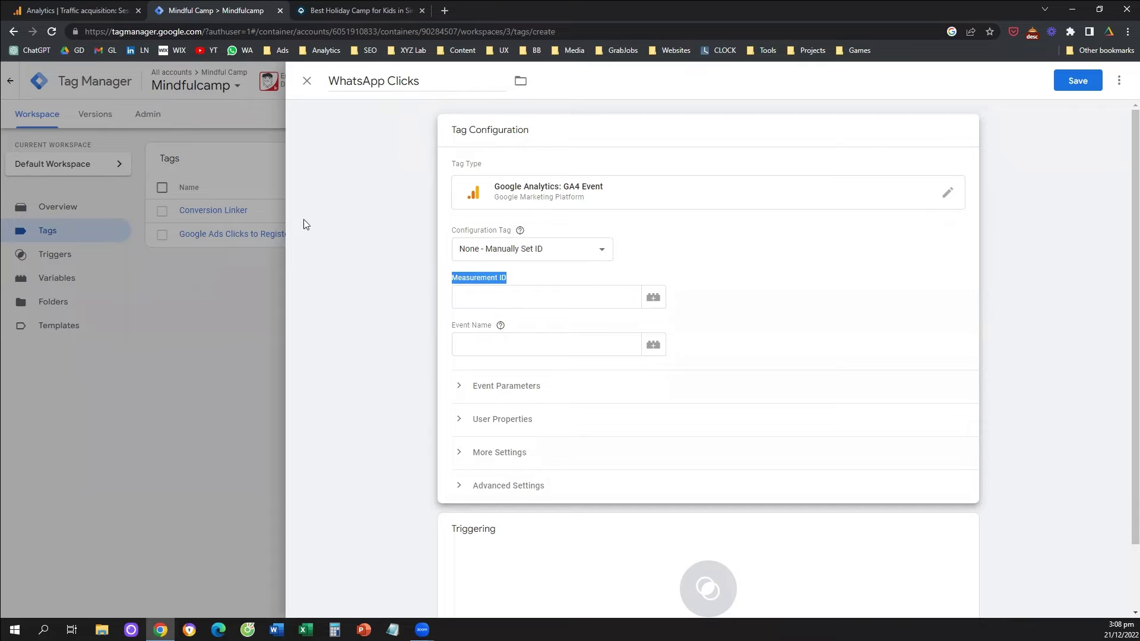
- Switch to Google Analytics and open the admin settings of the GA4 - Google Merchandise Store property
{"action": "left_click", "coordinate": [84, 12]}
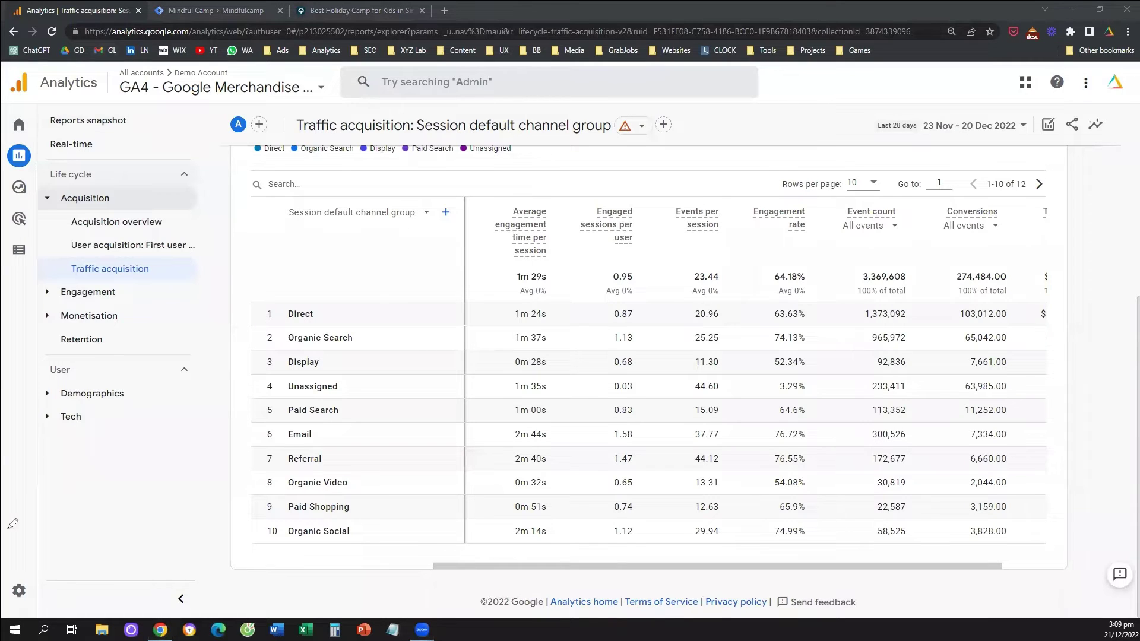
{"action": "mouse_move", "coordinate": [51, 557]}
{"action": "left_mouse_down"}
{"action": "mouse_move", "coordinate": [10, 560]}
{"action": "mouse_move", "coordinate": [18, 609]}
{"action": "mouse_move", "coordinate": [53, 561]}
{"action": "left_mouse_up"}
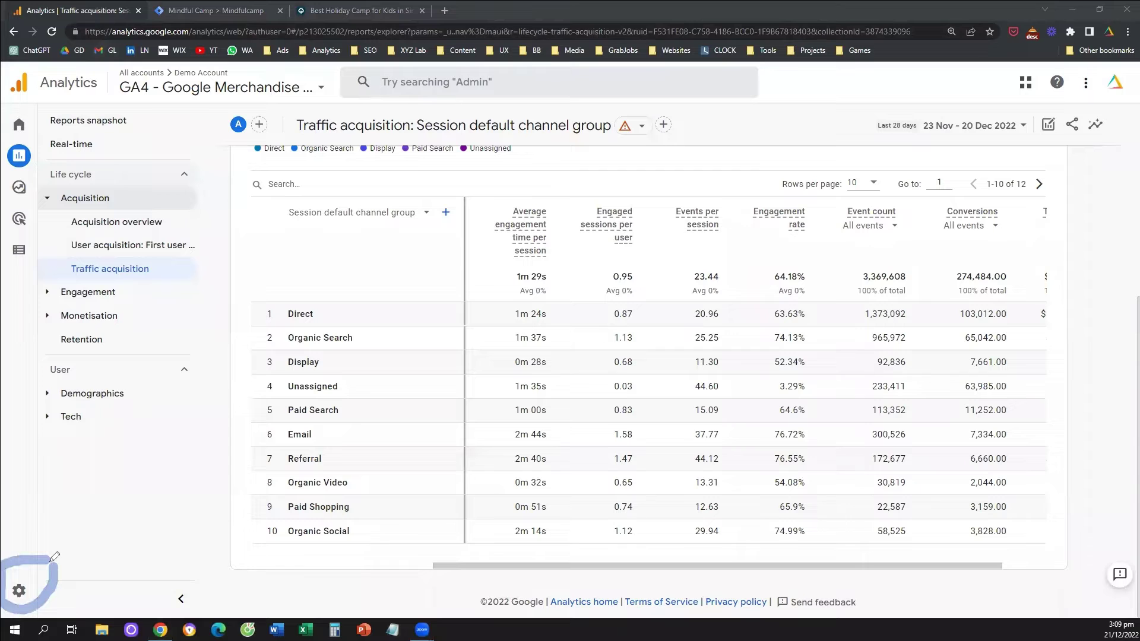
{"action": "mouse_move", "coordinate": [113, 481]}
{"action": "left_mouse_down"}
{"action": "mouse_move", "coordinate": [71, 548]}
{"action": "mouse_move", "coordinate": [95, 542]}
{"action": "left_mouse_up"}
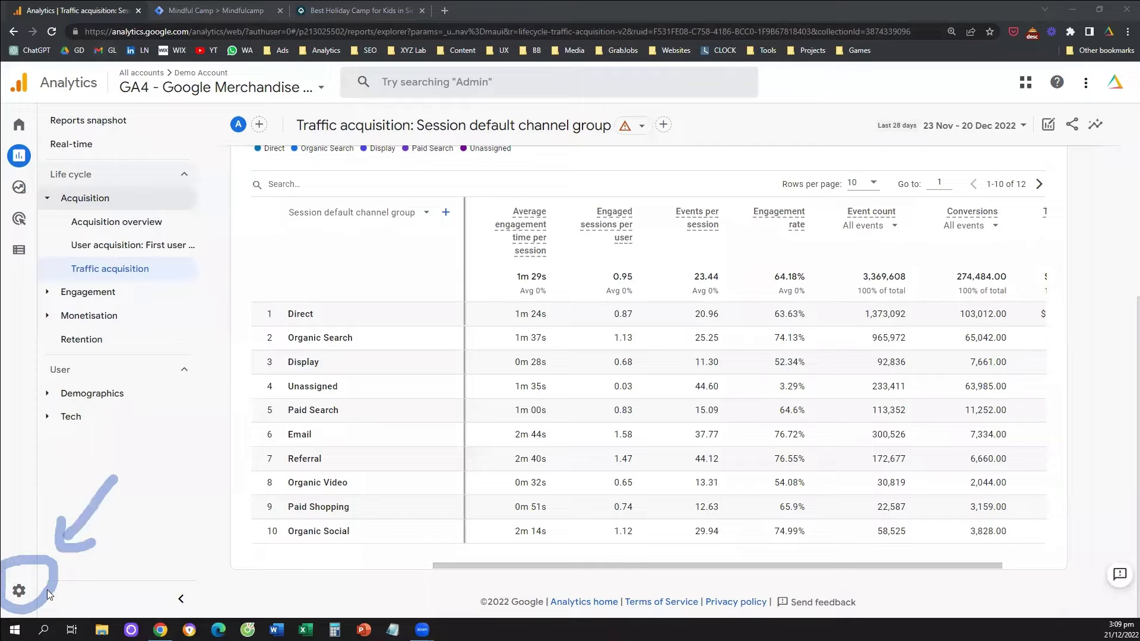
{"action": "left_click", "coordinate": [64, 595]}
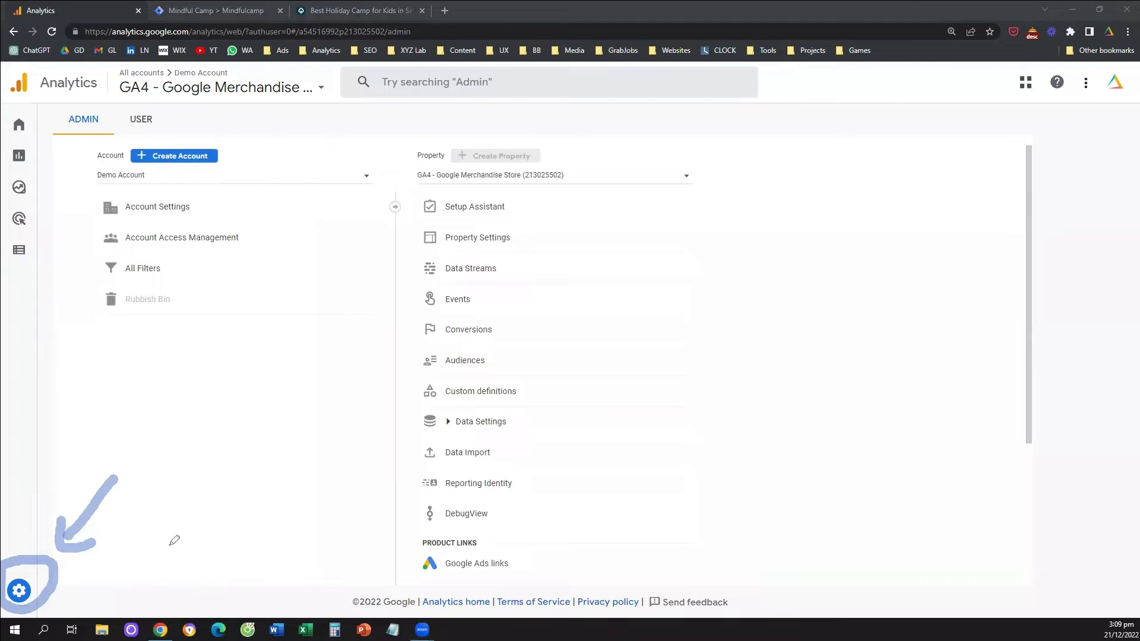
{"action": "mouse_move", "coordinate": [142, 488]}
{"action": "left_mouse_down"}
{"action": "mouse_move", "coordinate": [80, 563]}
{"action": "mouse_move", "coordinate": [415, 270]}
{"action": "mouse_move", "coordinate": [394, 267]}
{"action": "mouse_move", "coordinate": [417, 275]}
{"action": "left_mouse_up"}
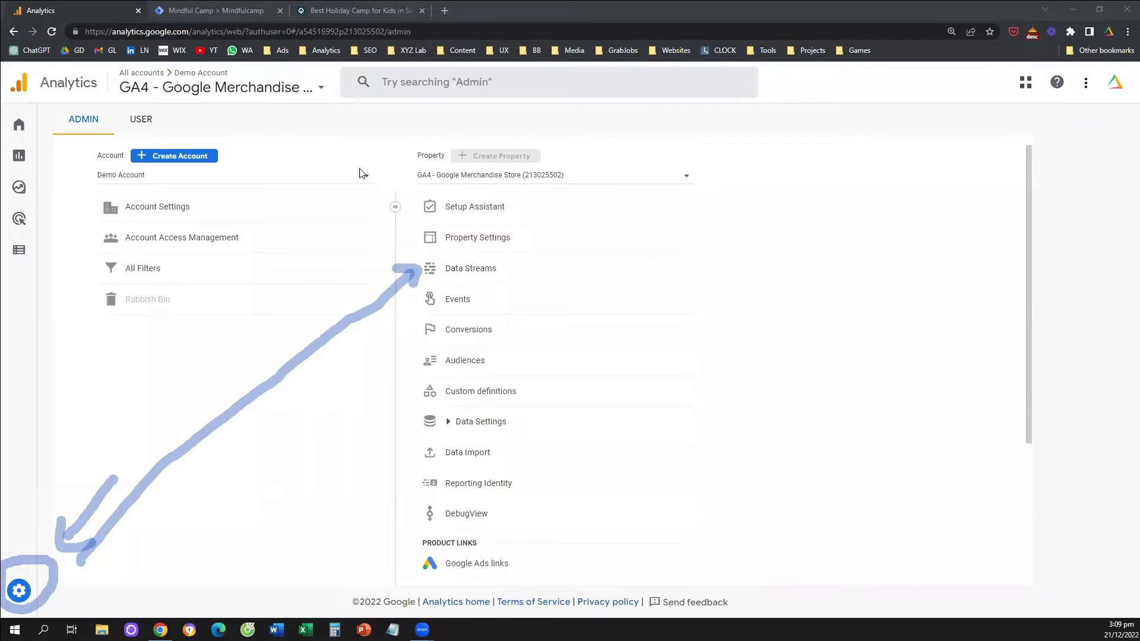
{"action": "left_click", "coordinate": [410, 275]}
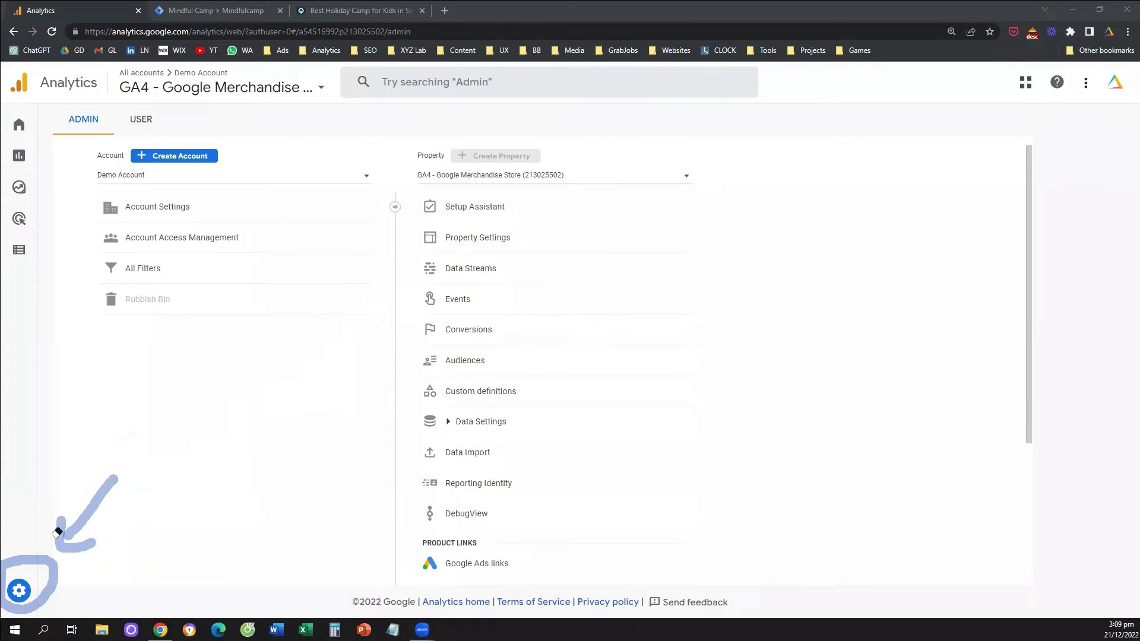
{"action": "left_click", "coordinate": [58, 533]}
{"action": "left_click", "coordinate": [102, 516]}
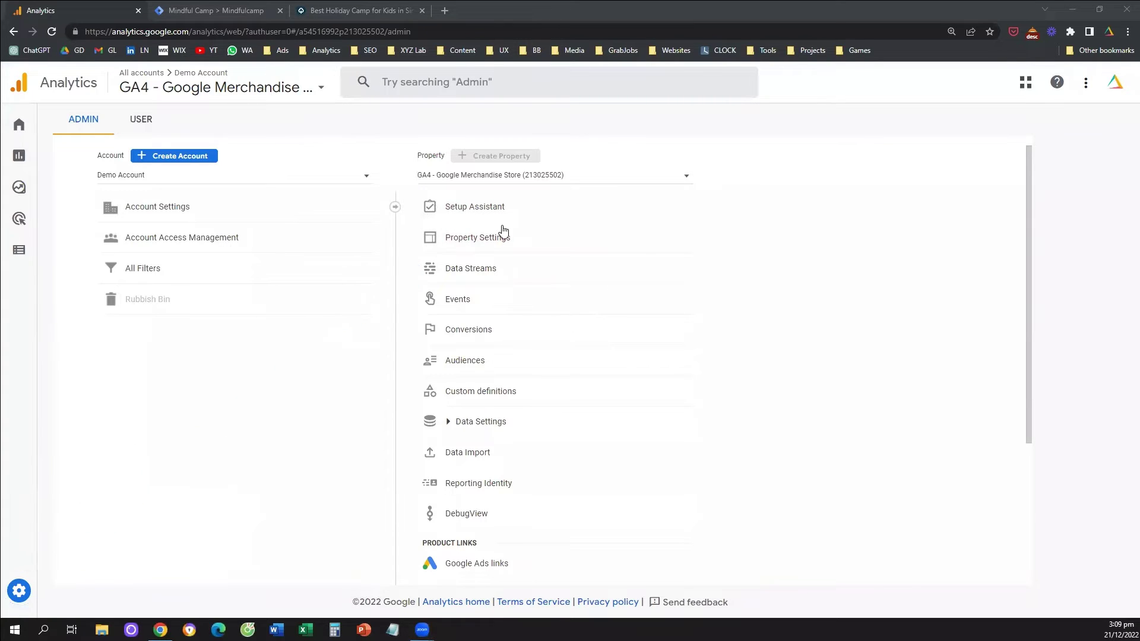
- Copy the Measurement ID of the North America & Canada Website data stream into the WhatsApp Clicks tag in Tag Manager
{"action": "left_click", "coordinate": [525, 277]}
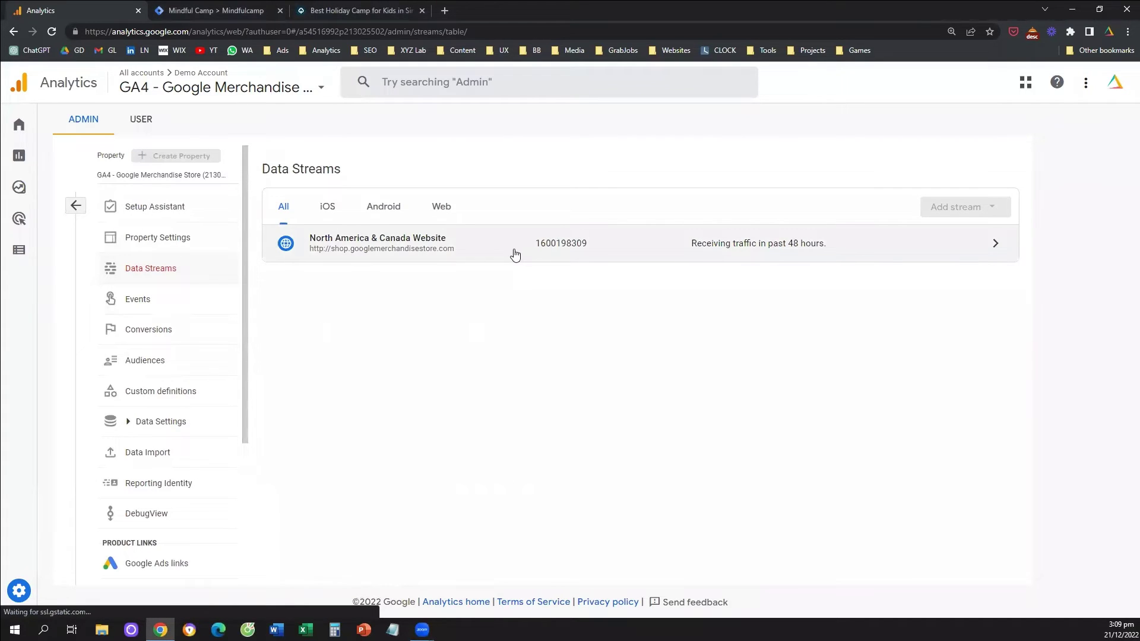
{"action": "left_click", "coordinate": [514, 250]}
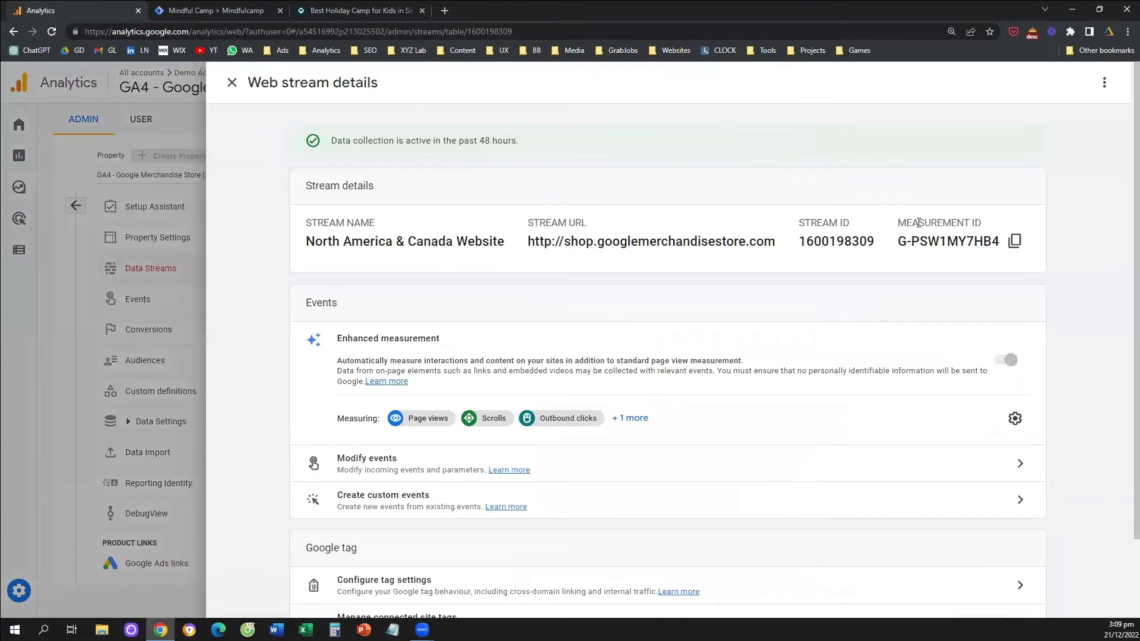
{"action": "left_click_drag", "start_coordinate": [897, 224], "coordinate": [984, 224]}
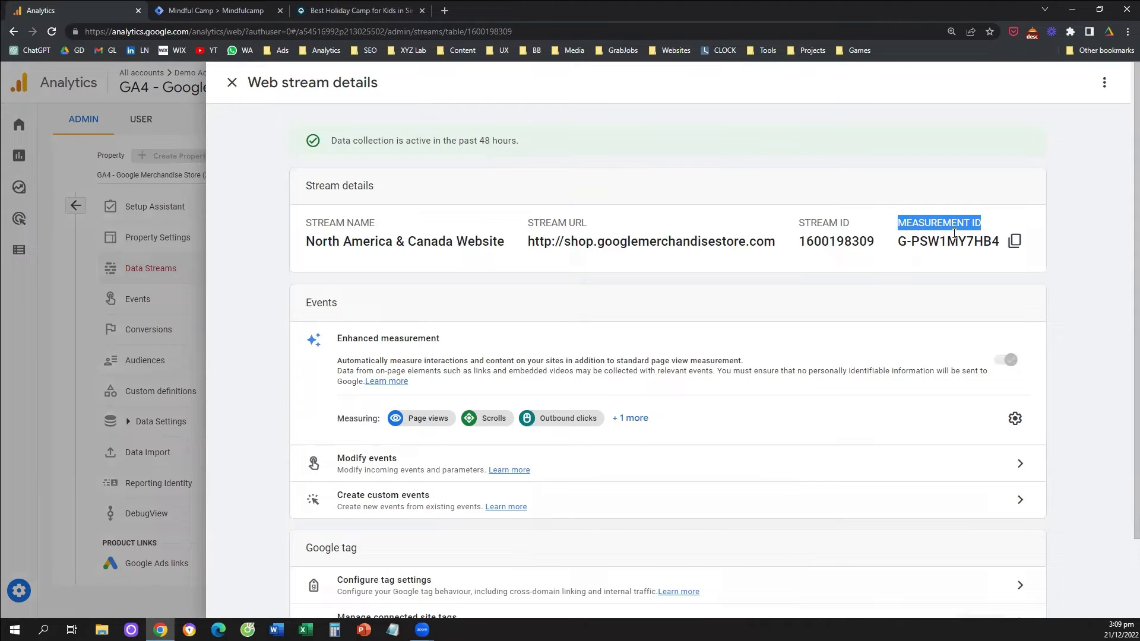
{"action": "left_click", "coordinate": [1012, 242]}
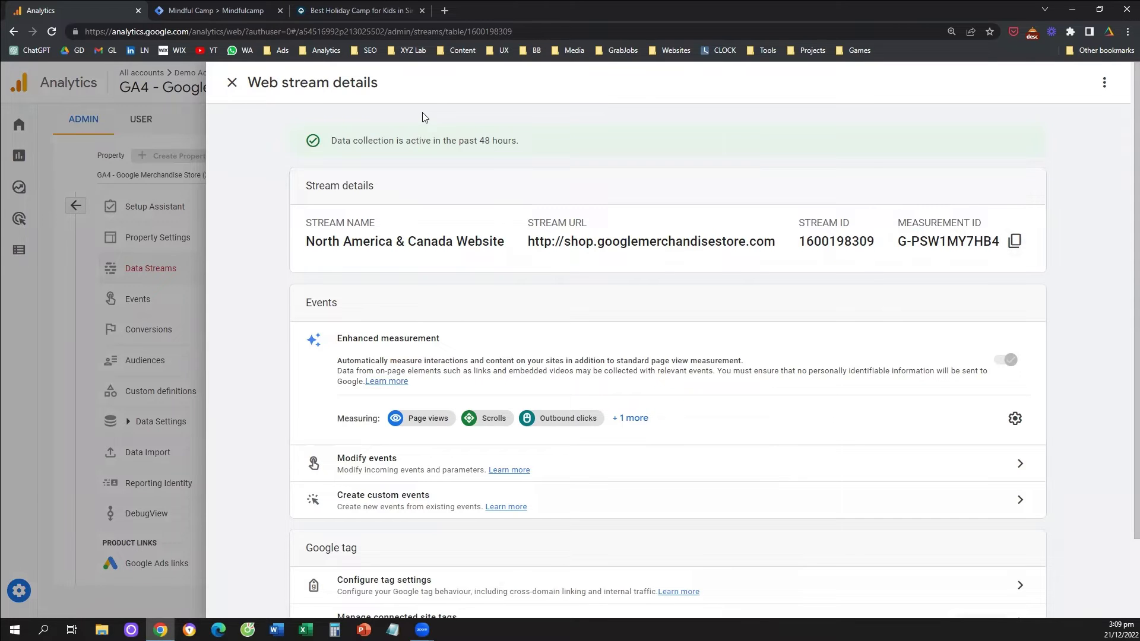
{"action": "left_click", "coordinate": [237, 9]}
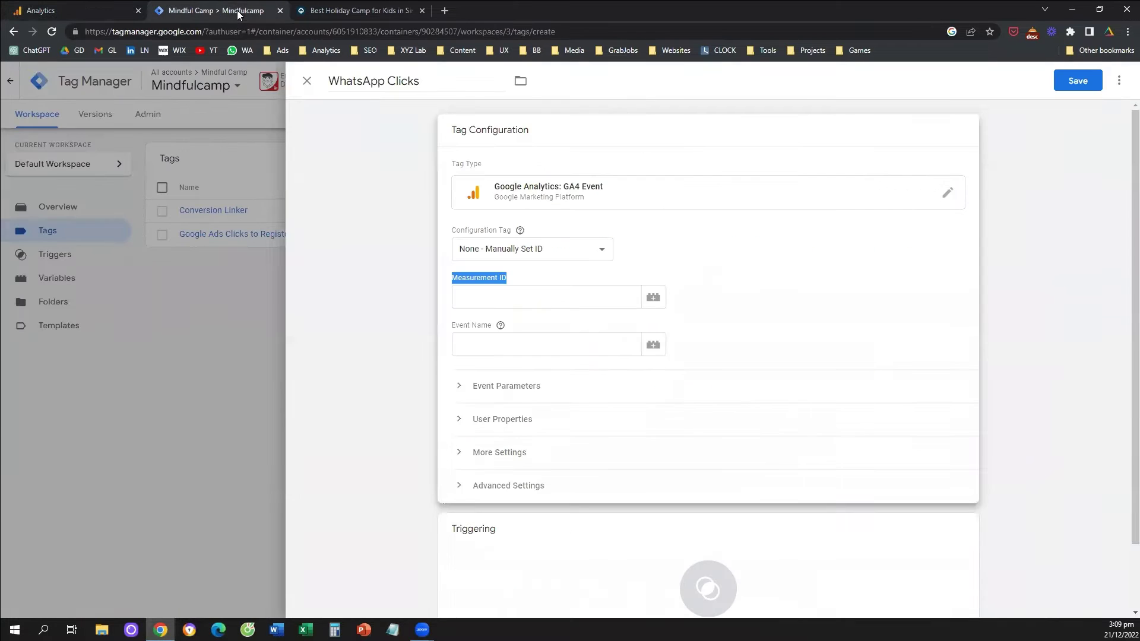
{"action": "left_click", "coordinate": [492, 292]}
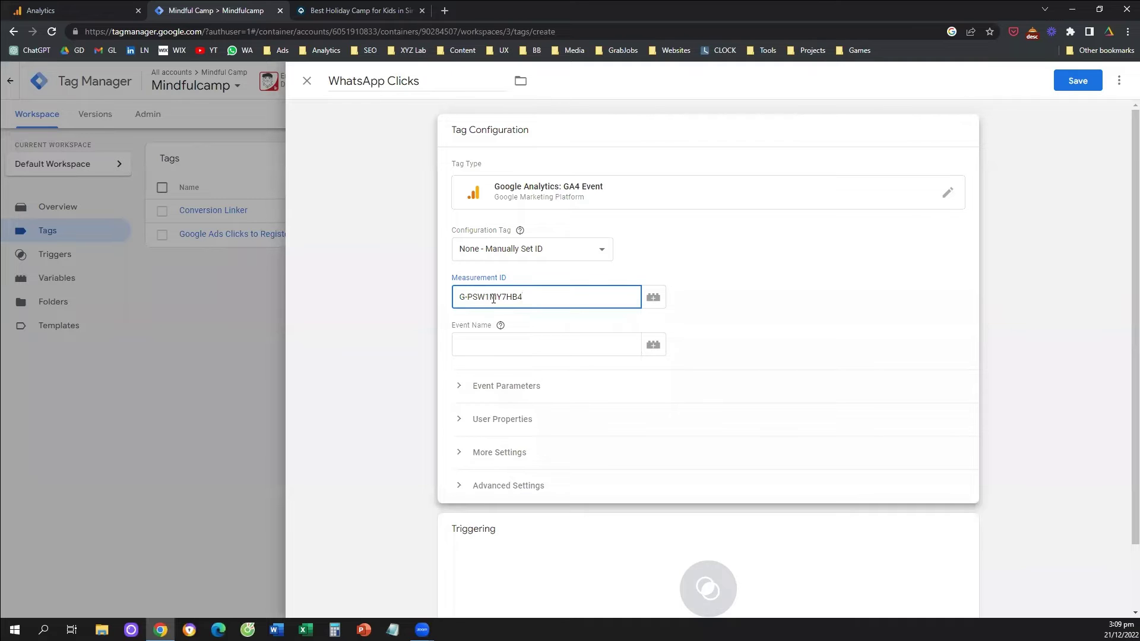
- Copy the North America & Canada Website stream's Measurement ID from Google Analytics again and paste it into the tag's Measurement ID field
{"action": "left_click", "coordinate": [91, 3]}
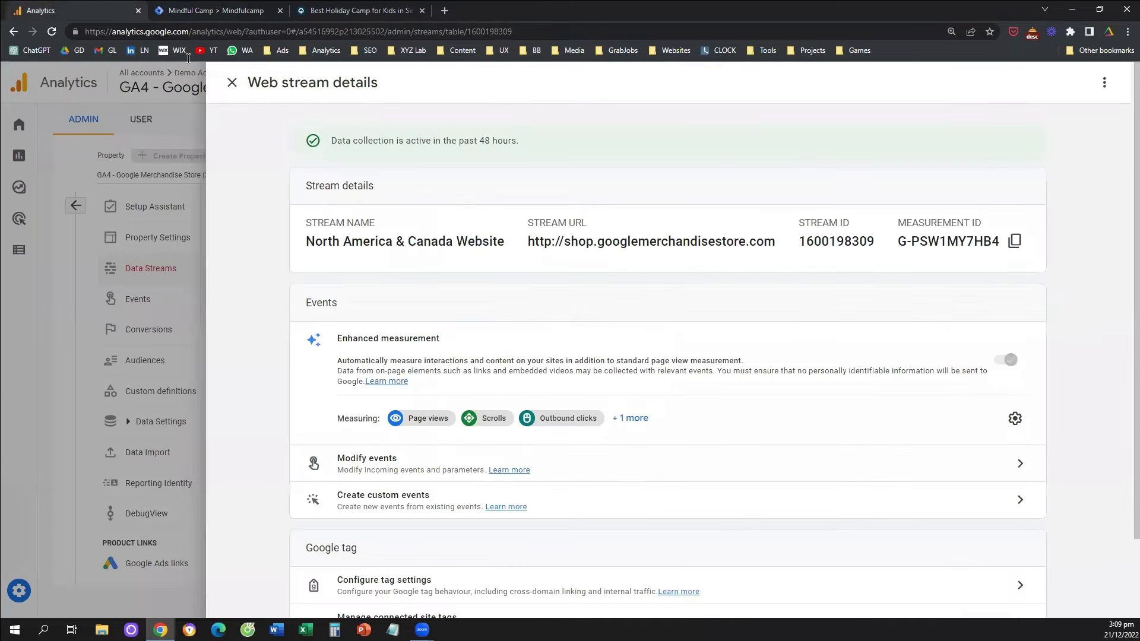
{"action": "left_click", "coordinate": [229, 82]}
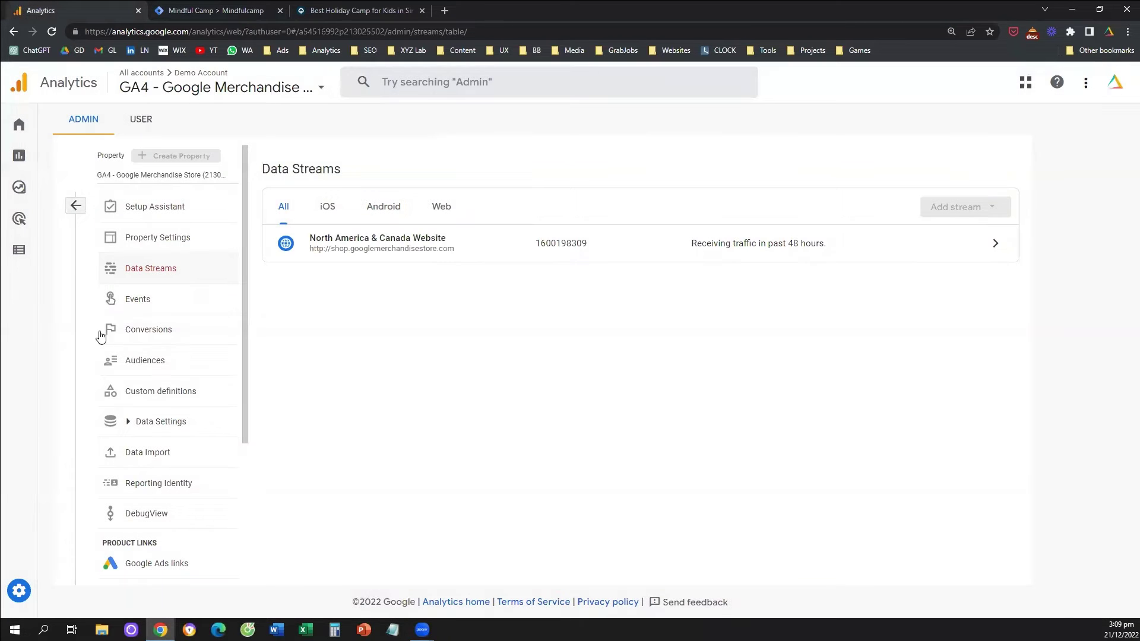
{"action": "left_click", "coordinate": [25, 596]}
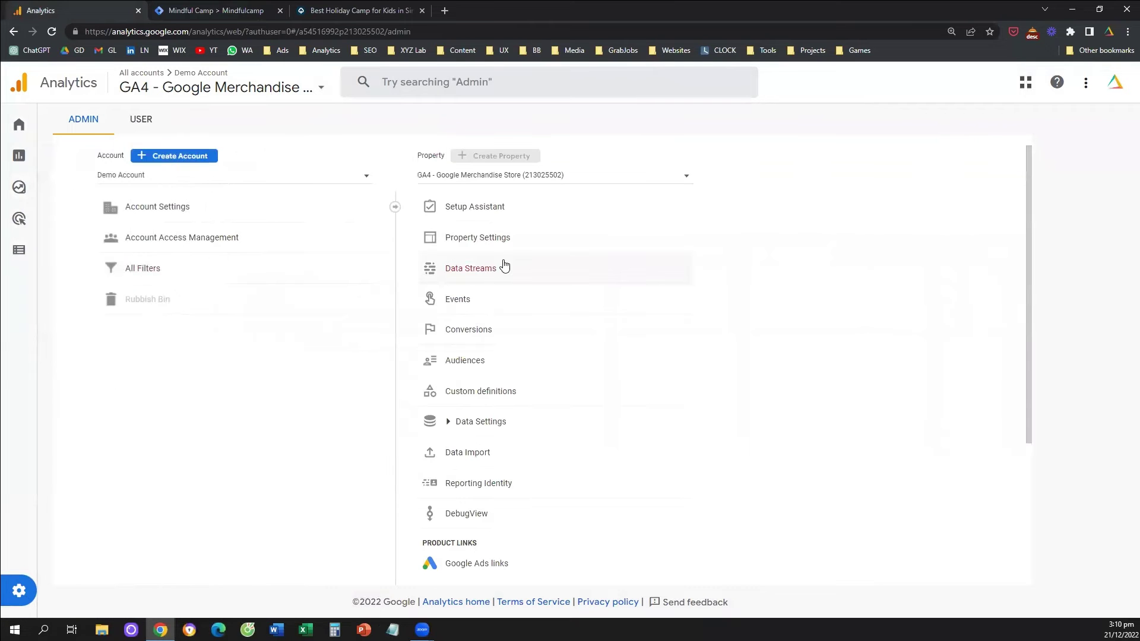
{"action": "left_click", "coordinate": [505, 264]}
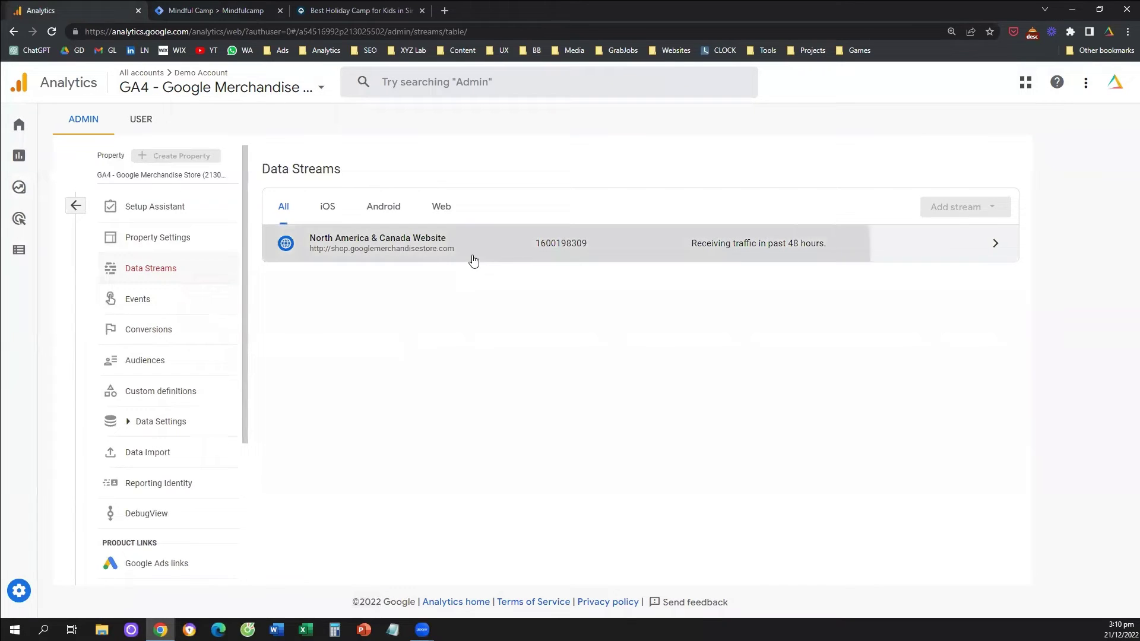
{"action": "left_click", "coordinate": [468, 244]}
{"action": "left_click", "coordinate": [1016, 248]}
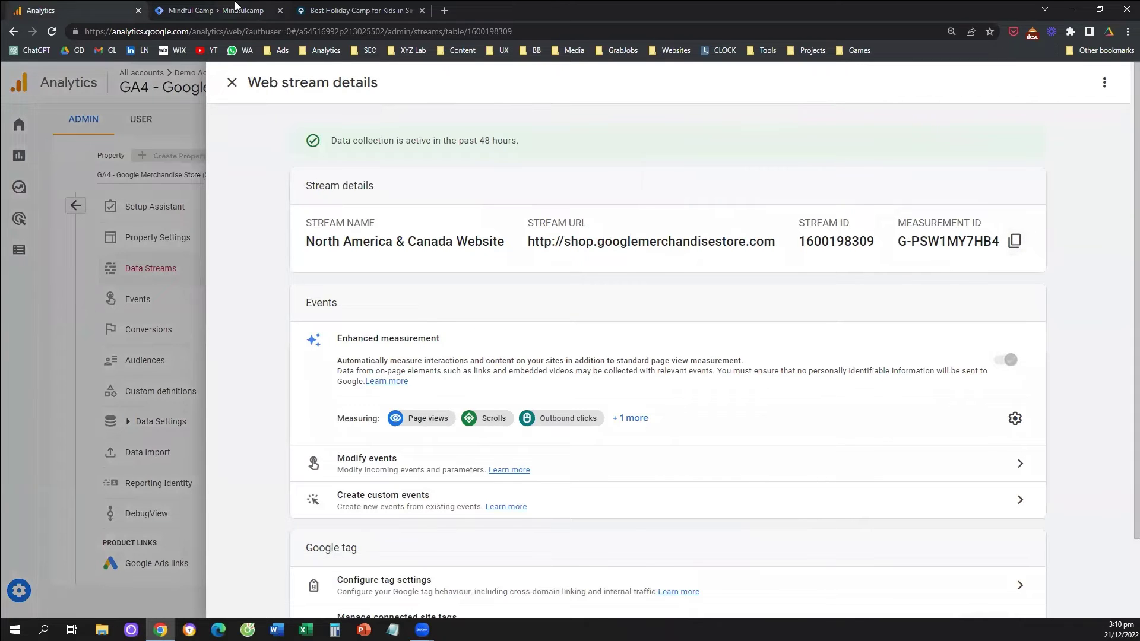
{"action": "left_click", "coordinate": [250, 17]}
{"action": "key", "text": "ctrl+v"}
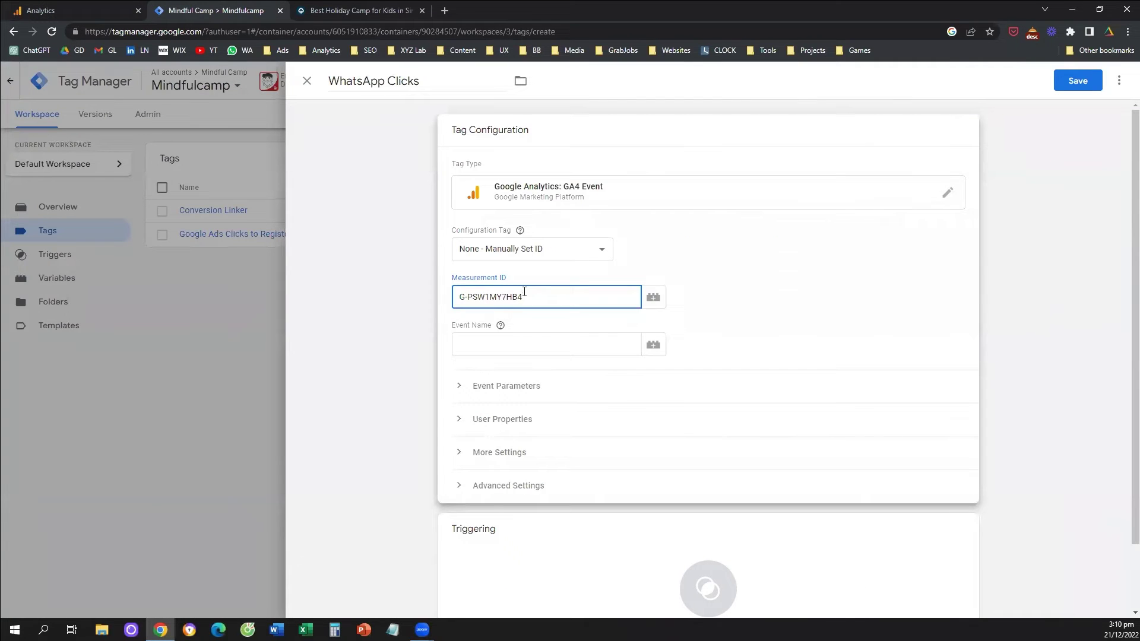
- Switch to Google Analytics and examine the event names offered for the Event count metric in the Traffic acquisition report
{"action": "left_click", "coordinate": [514, 342]}
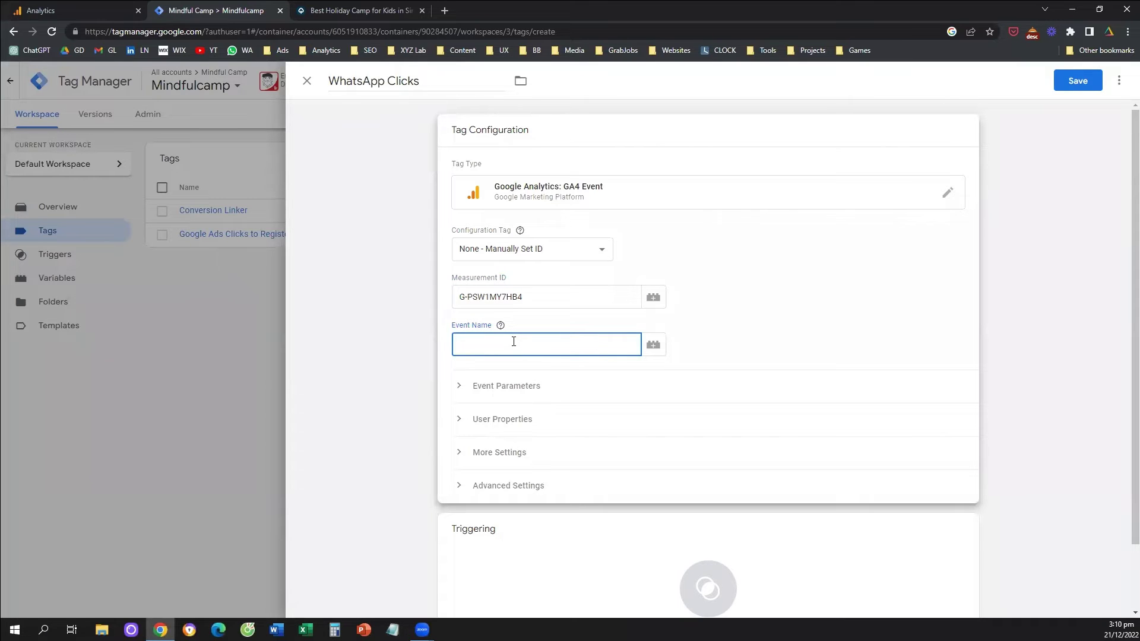
{"action": "left_click", "coordinate": [76, 4]}
{"action": "left_click", "coordinate": [231, 84]}
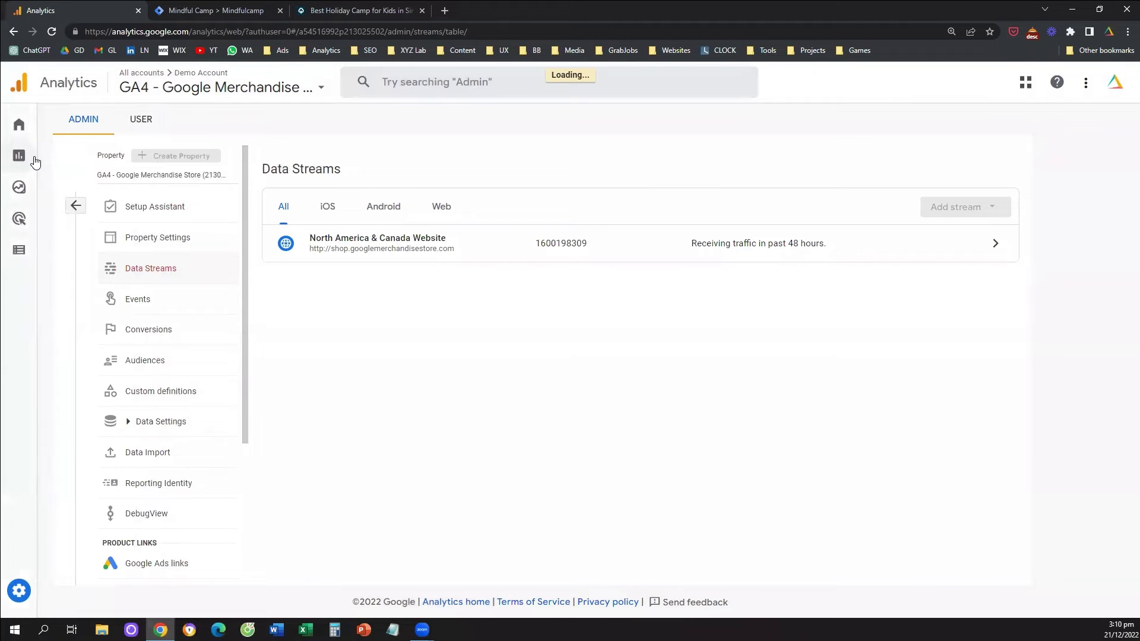
{"action": "left_click", "coordinate": [36, 162]}
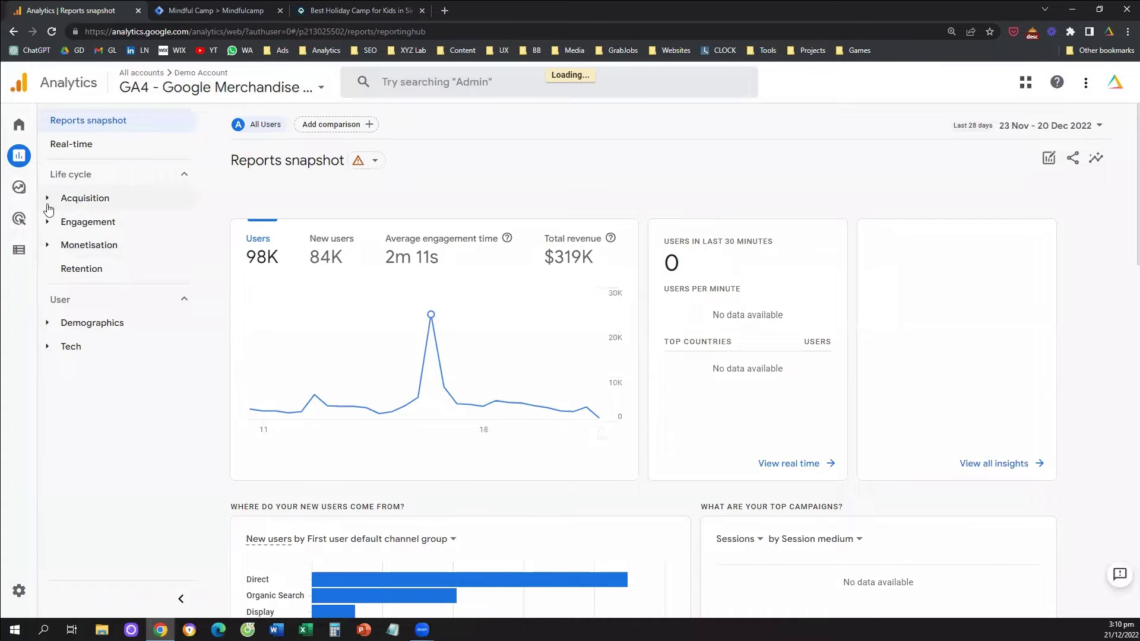
{"action": "left_click", "coordinate": [53, 198]}
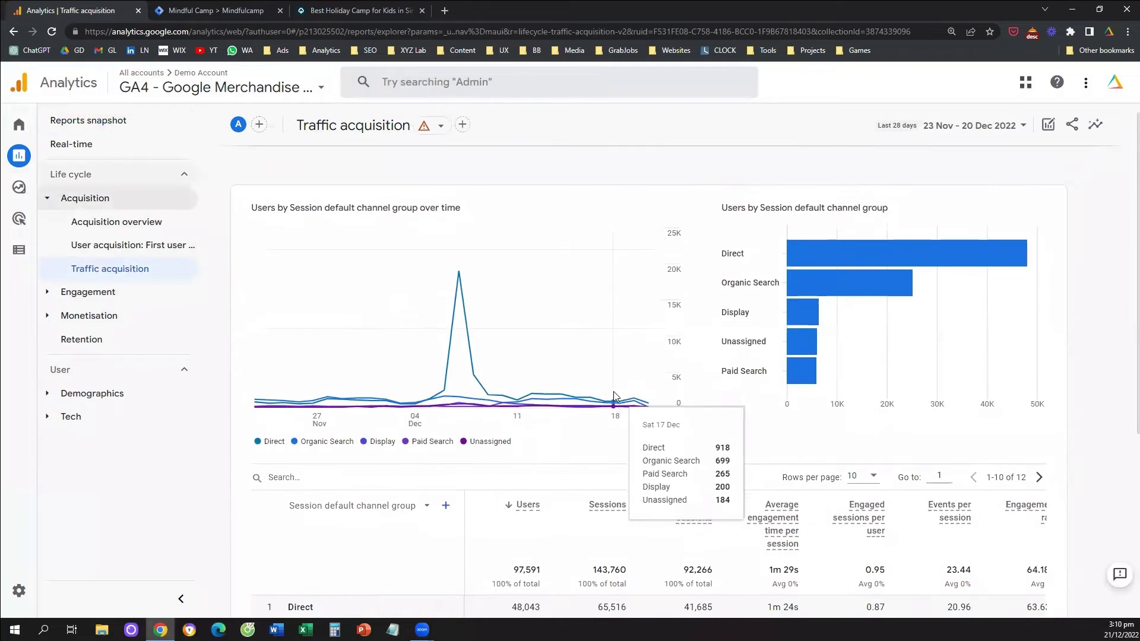
{"action": "scroll", "coordinate": [611, 401], "scroll_direction": "down", "scroll_amount": 5}
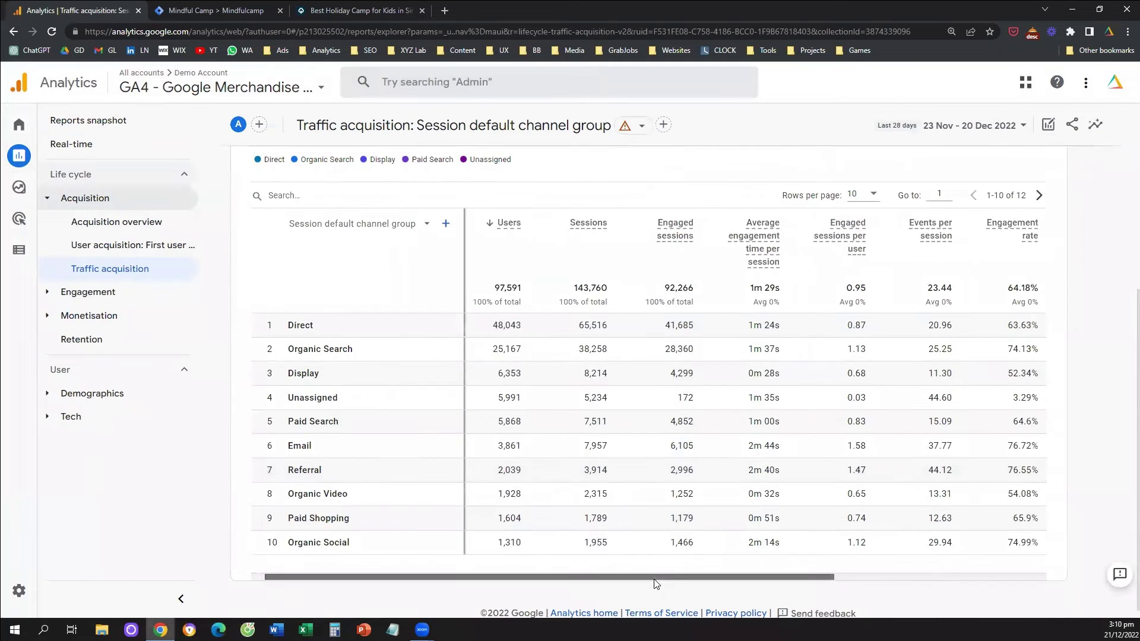
{"action": "left_click_drag", "start_coordinate": [651, 577], "coordinate": [865, 577]}
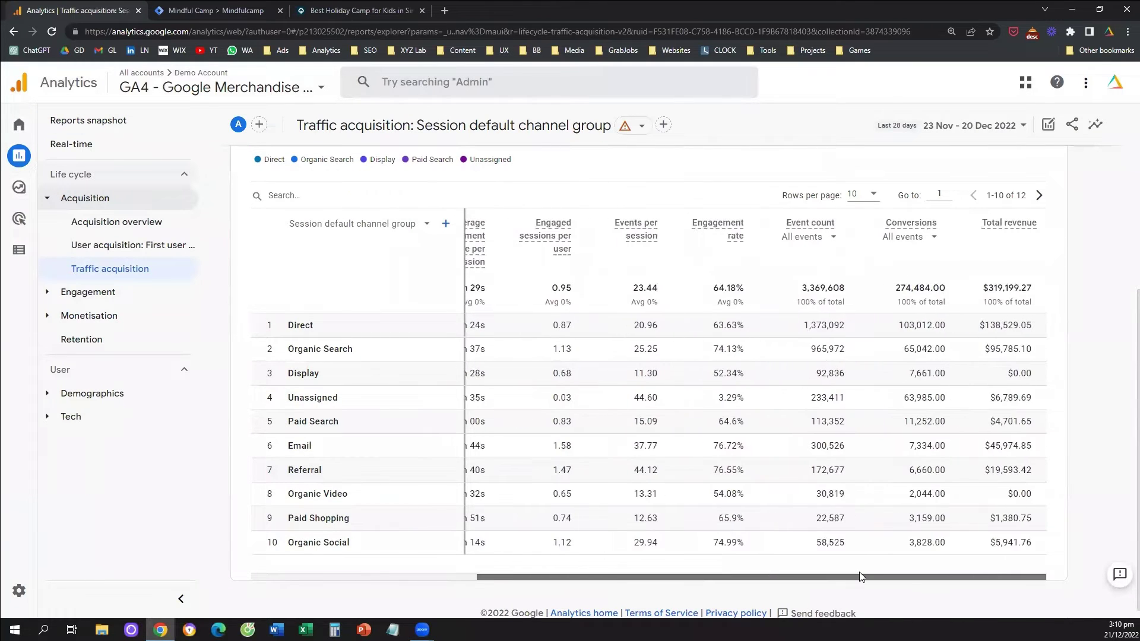
{"action": "left_click", "coordinate": [830, 239]}
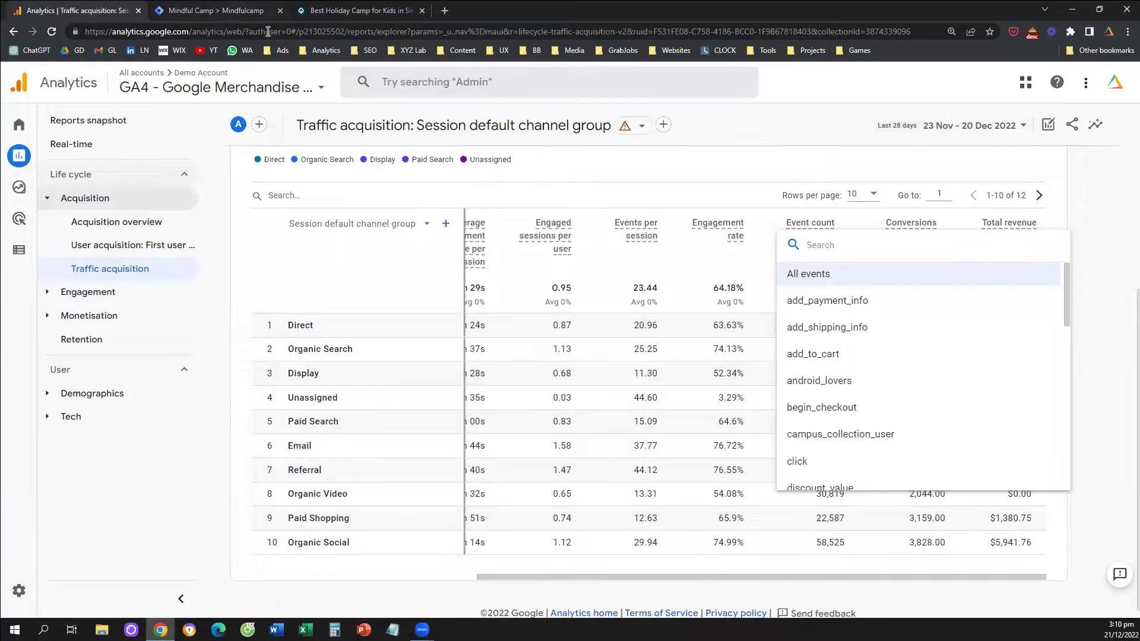
{"action": "left_click", "coordinate": [243, 9]}
{"action": "left_click", "coordinate": [484, 342]}
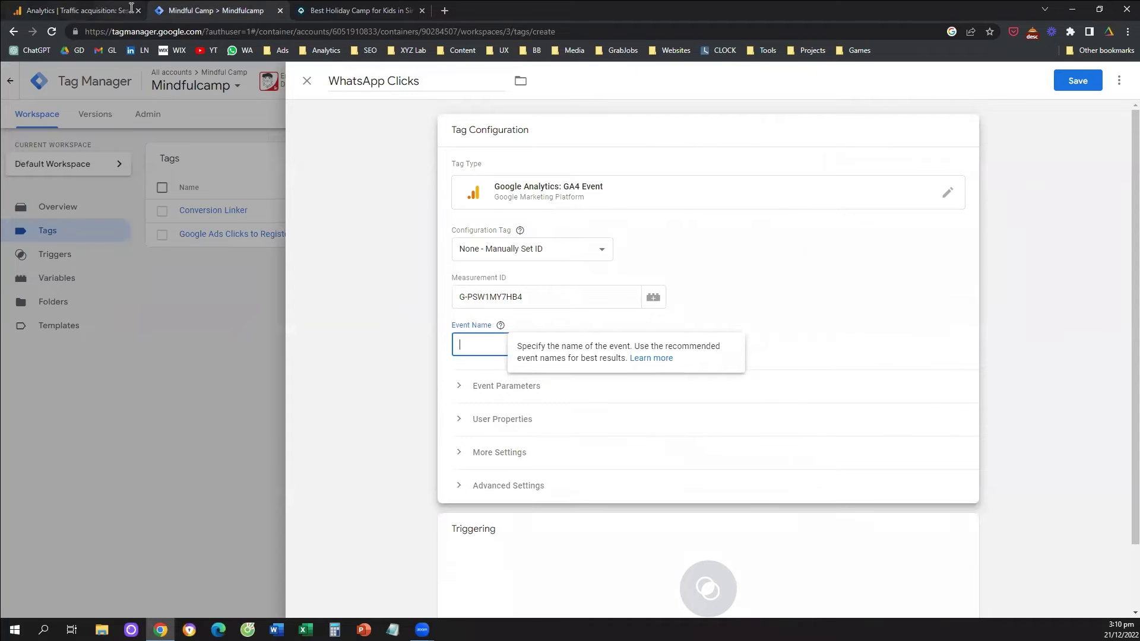
{"action": "left_click", "coordinate": [78, 10]}
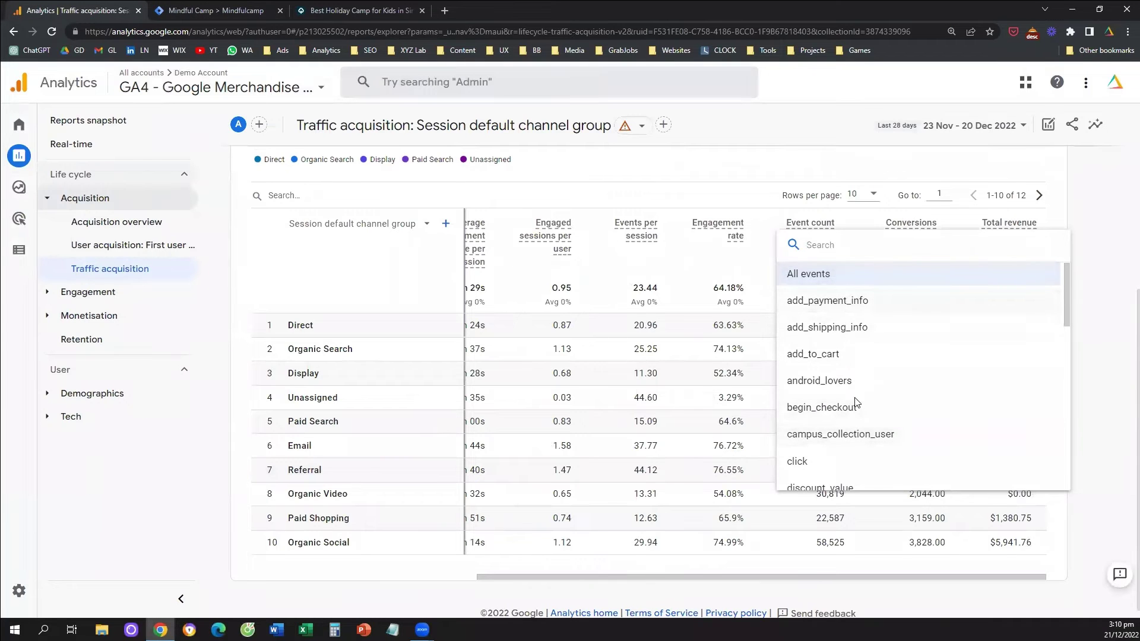
{"action": "left_click", "coordinate": [784, 122]}
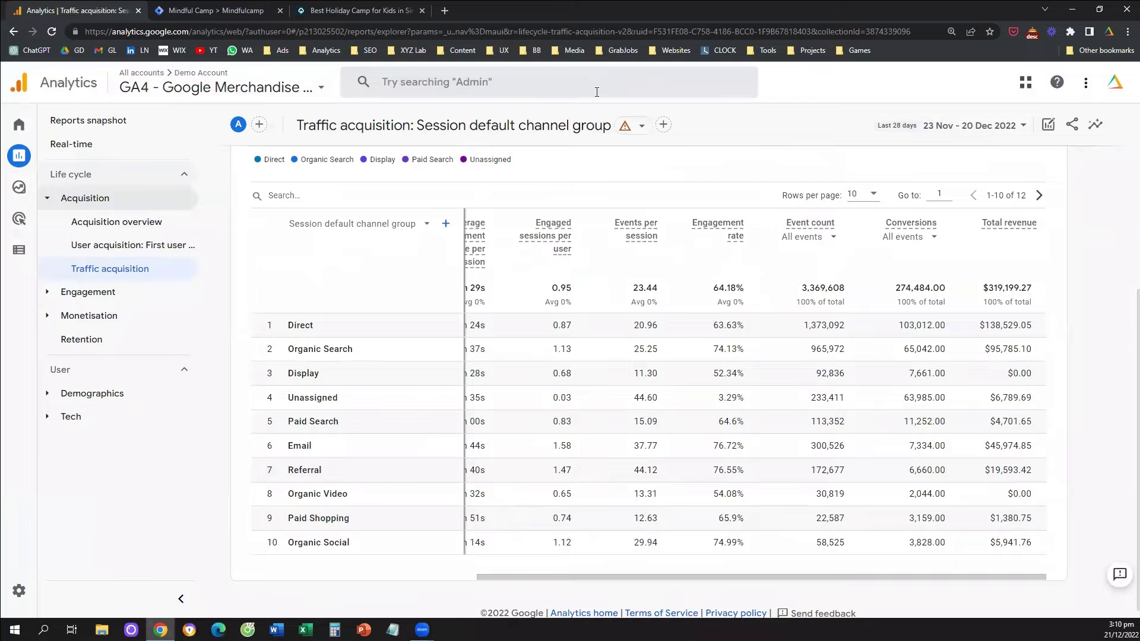
- Return to the WhatsApp Clicks tag in Tag Manager and set its event name to whatsapp_clicks
{"action": "left_click", "coordinate": [197, 1]}
{"action": "left_click", "coordinate": [420, 361]}
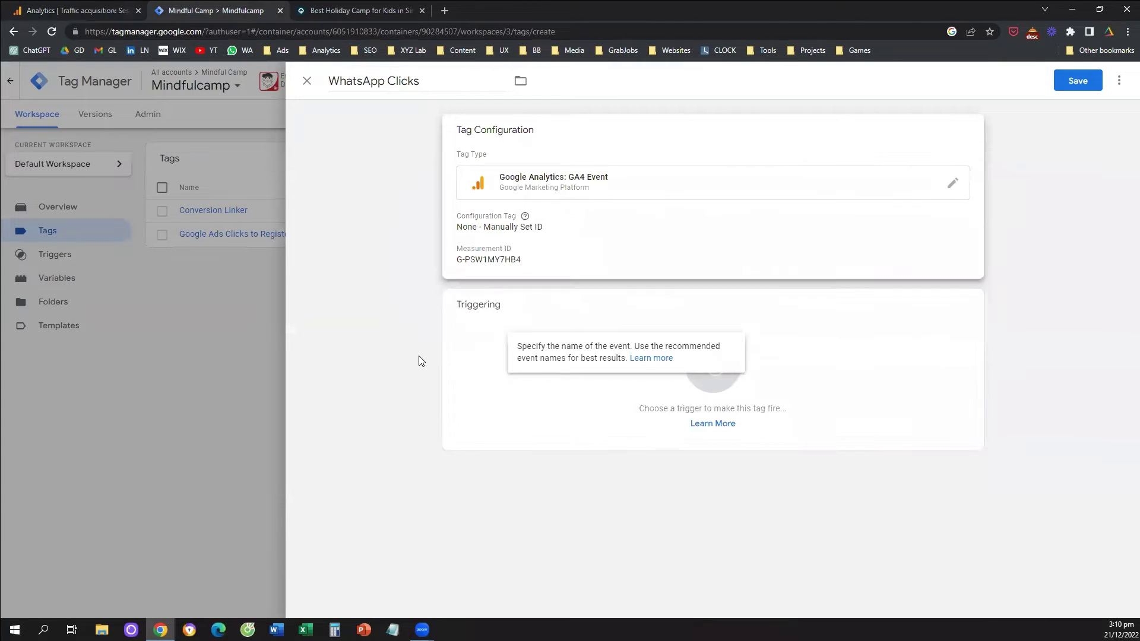
{"action": "left_click", "coordinate": [535, 248]}
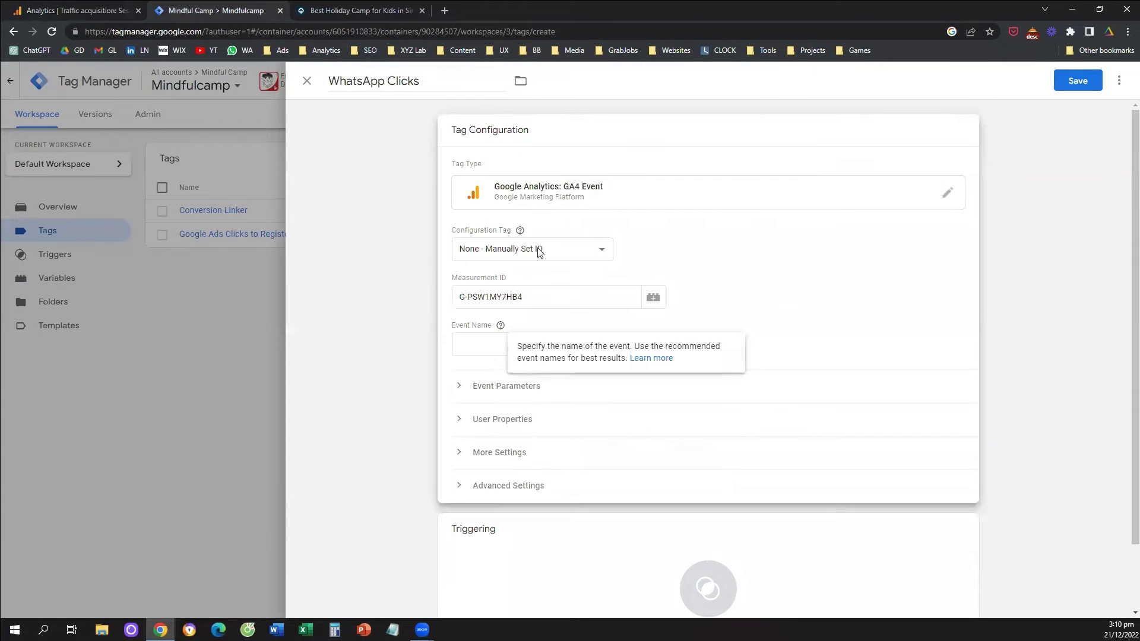
{"action": "left_click", "coordinate": [486, 347]}
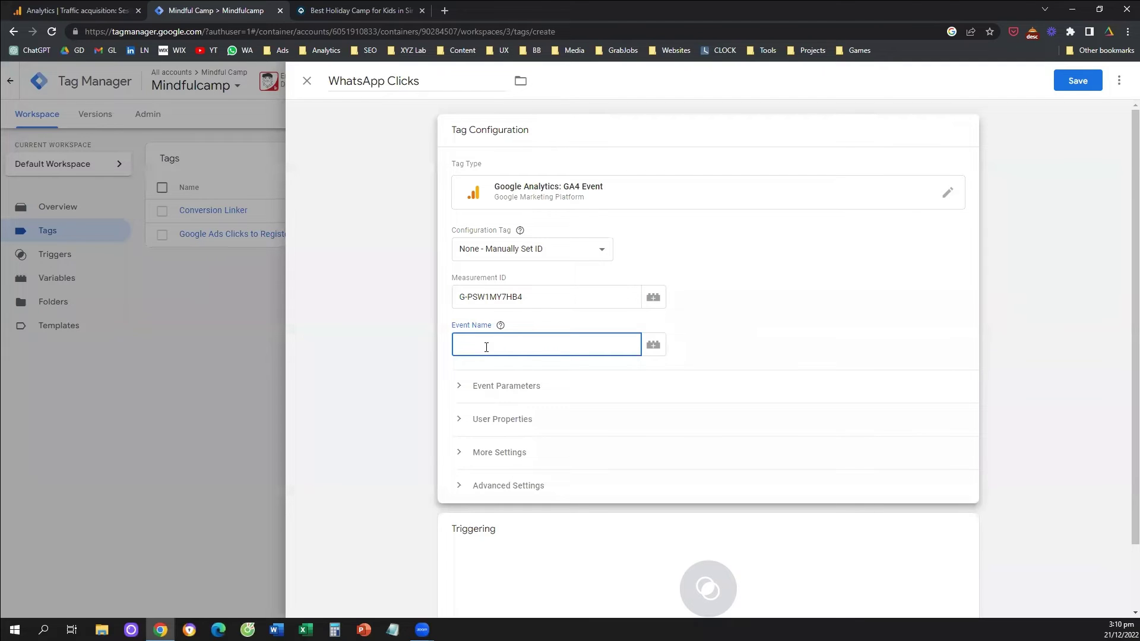
{"action": "type", "text": "whatsapp_clicks"}
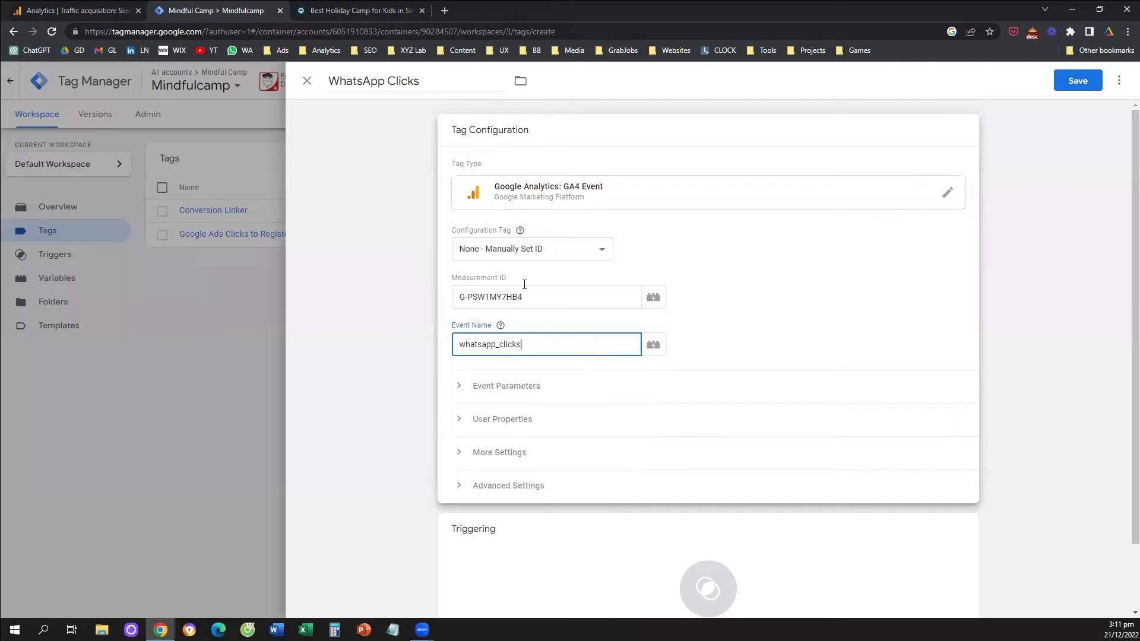
{"action": "triple_click", "coordinate": [506, 297]}
{"action": "left_click", "coordinate": [501, 325]}
{"action": "double_click", "coordinate": [490, 344]}
{"action": "left_click", "coordinate": [418, 378]}
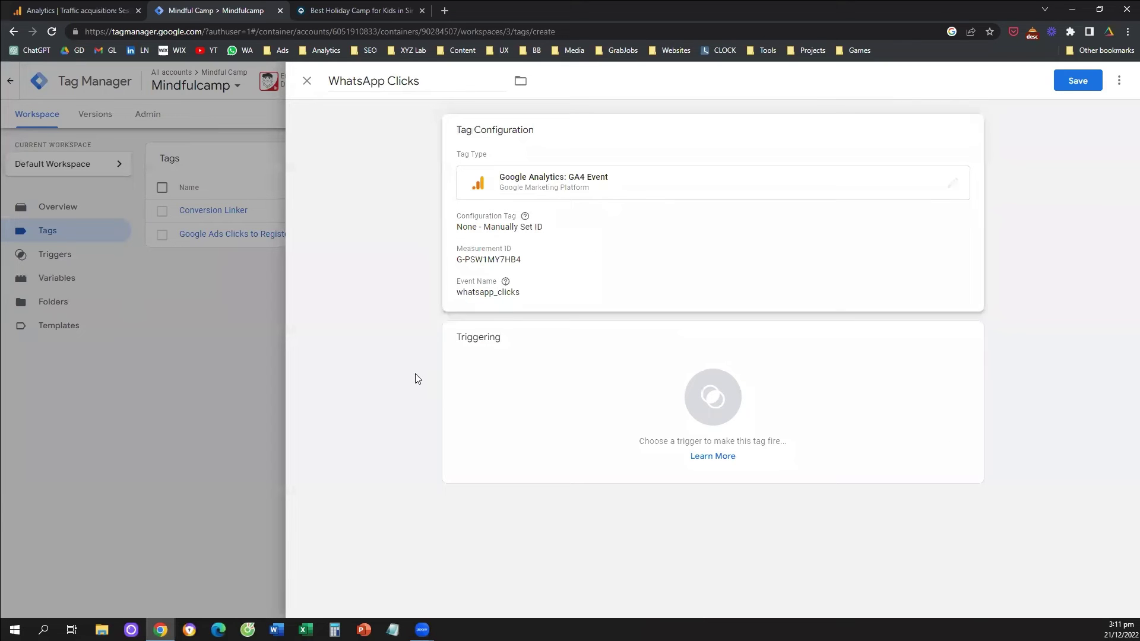
- Create a new trigger for the tag and name it WhatsApp Clicks
{"action": "left_click", "coordinate": [580, 370]}
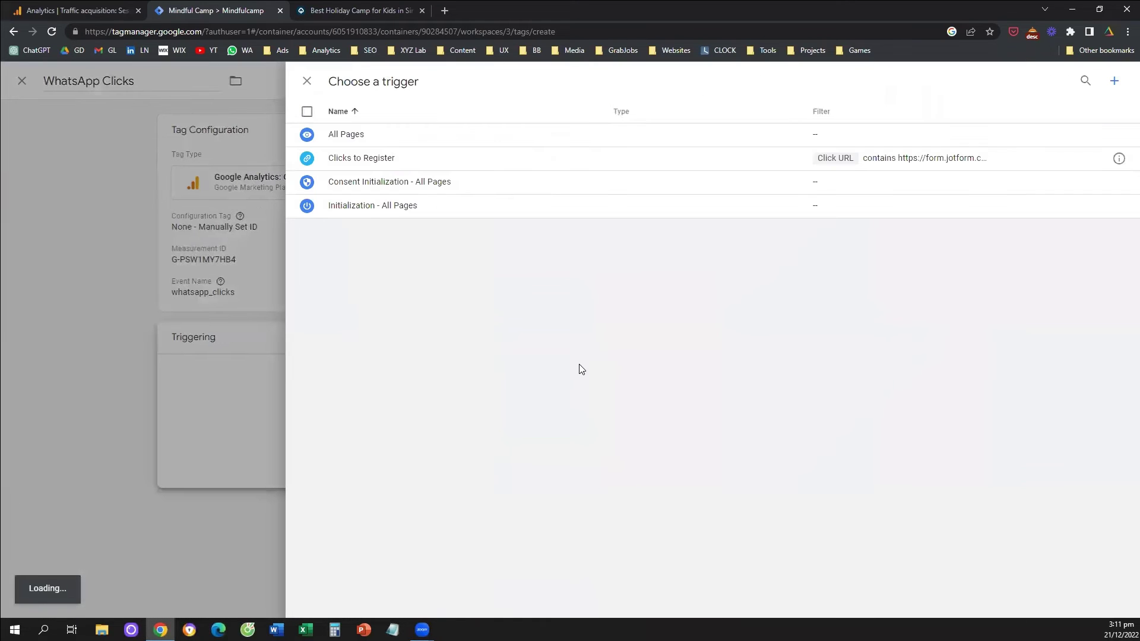
{"action": "left_click", "coordinate": [1114, 85]}
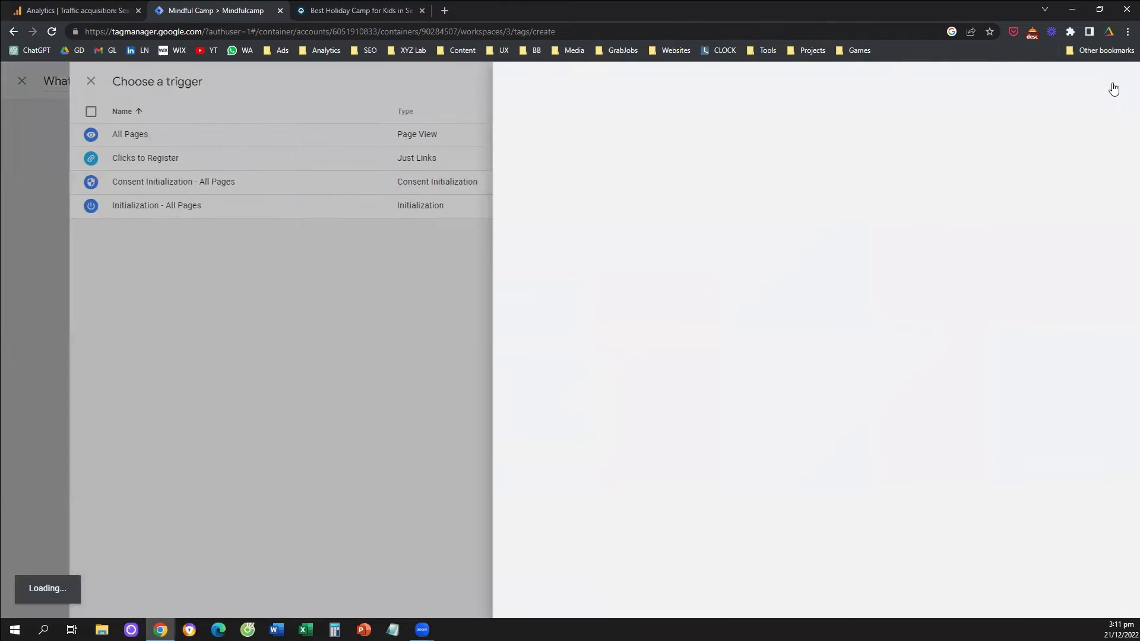
{"action": "left_click", "coordinate": [445, 83]}
{"action": "key", "text": "ctrl+a"}
{"action": "type", "text": "WhatsApp"}
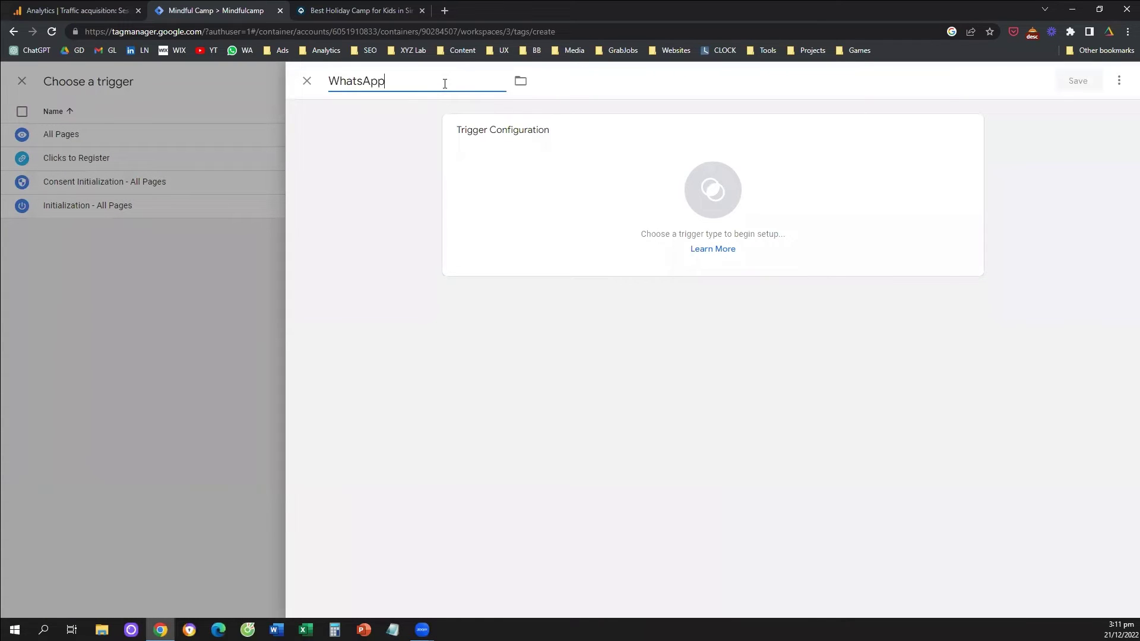
{"action": "type", "text": " Clicks"}
- Set the WhatsApp Clicks trigger's type to Click - Just Links
{"action": "left_click", "coordinate": [522, 142]}
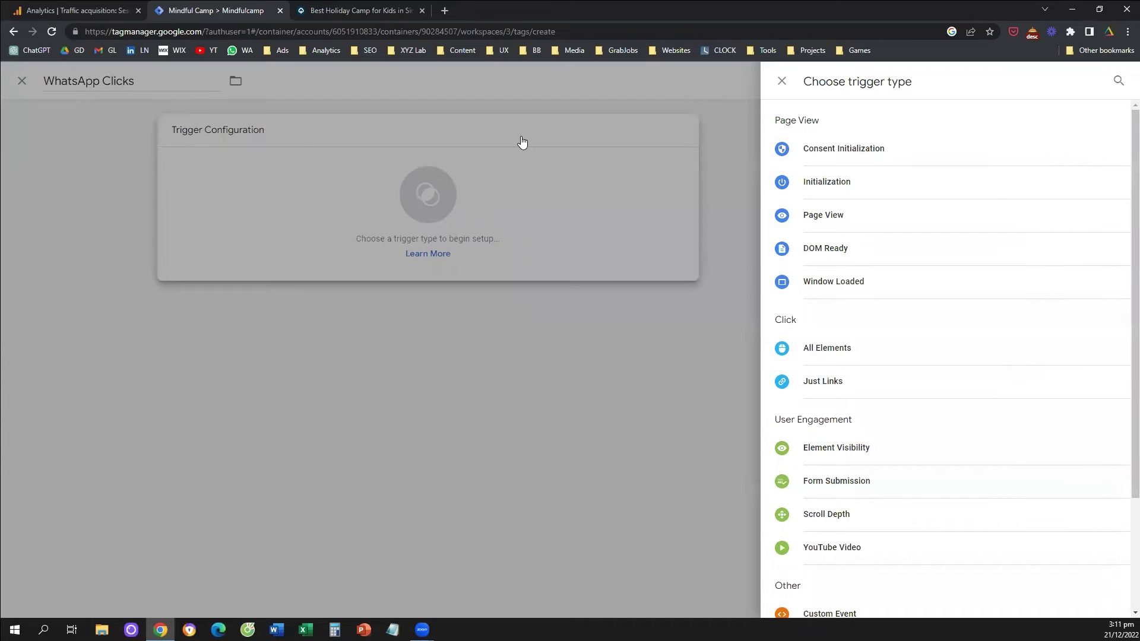
{"action": "left_click_drag", "start_coordinate": [848, 86], "coordinate": [919, 86]}
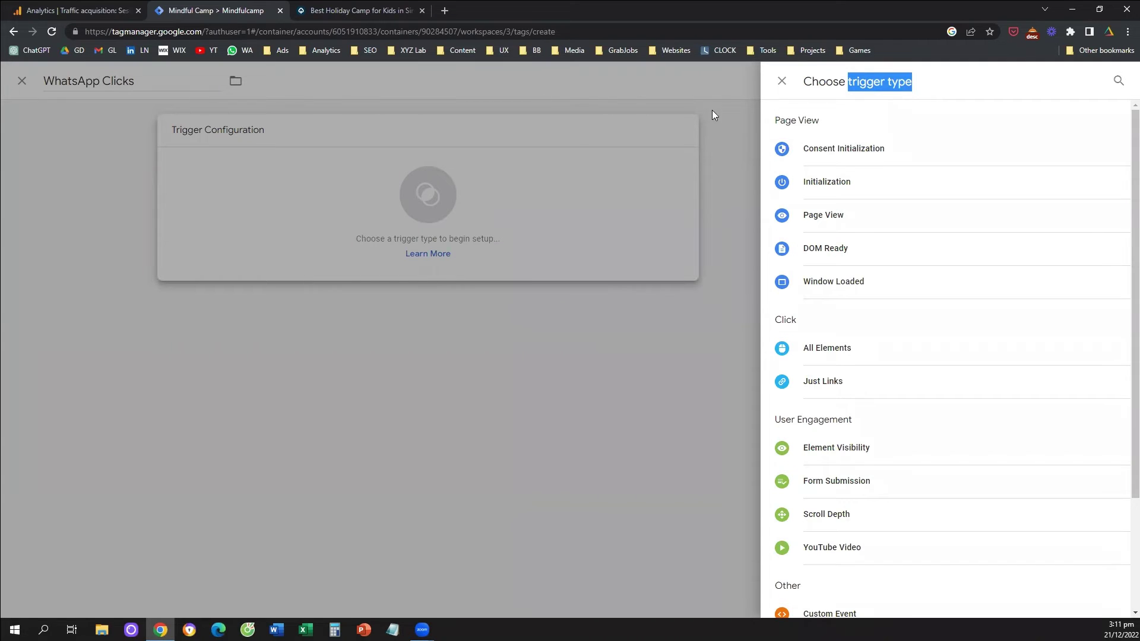
{"action": "left_click", "coordinate": [836, 395]}
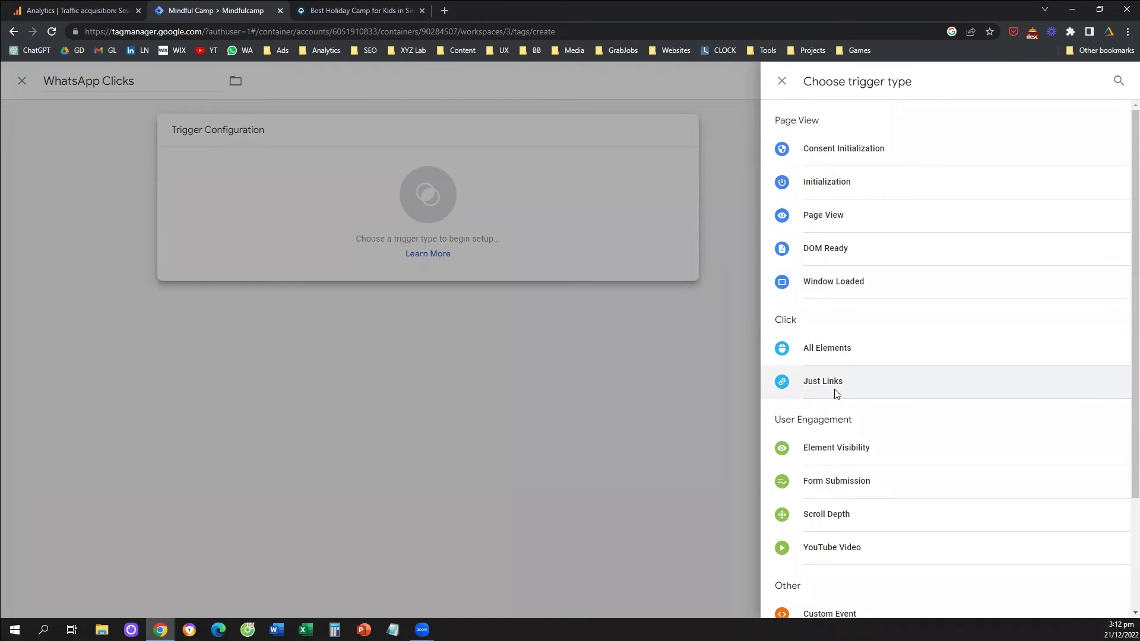
- Switch to the Mindful Camp website and open The Mindful Camp's WhatsApp chat link from the Start a Conversation widget
{"action": "left_click", "coordinate": [344, 1]}
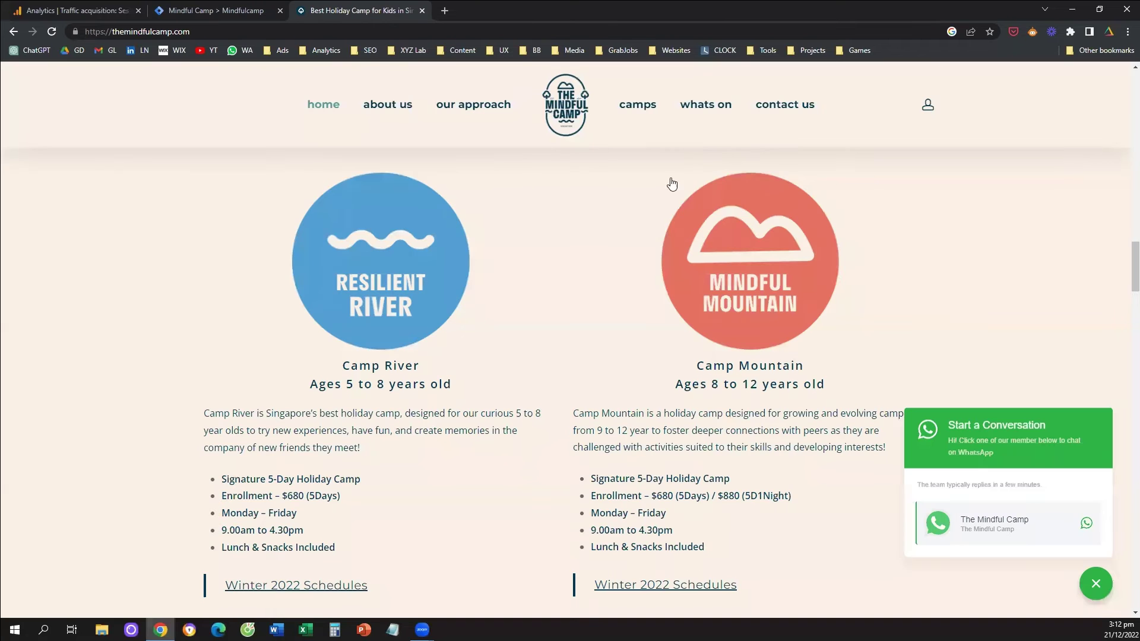
{"action": "left_click", "coordinate": [971, 525]}
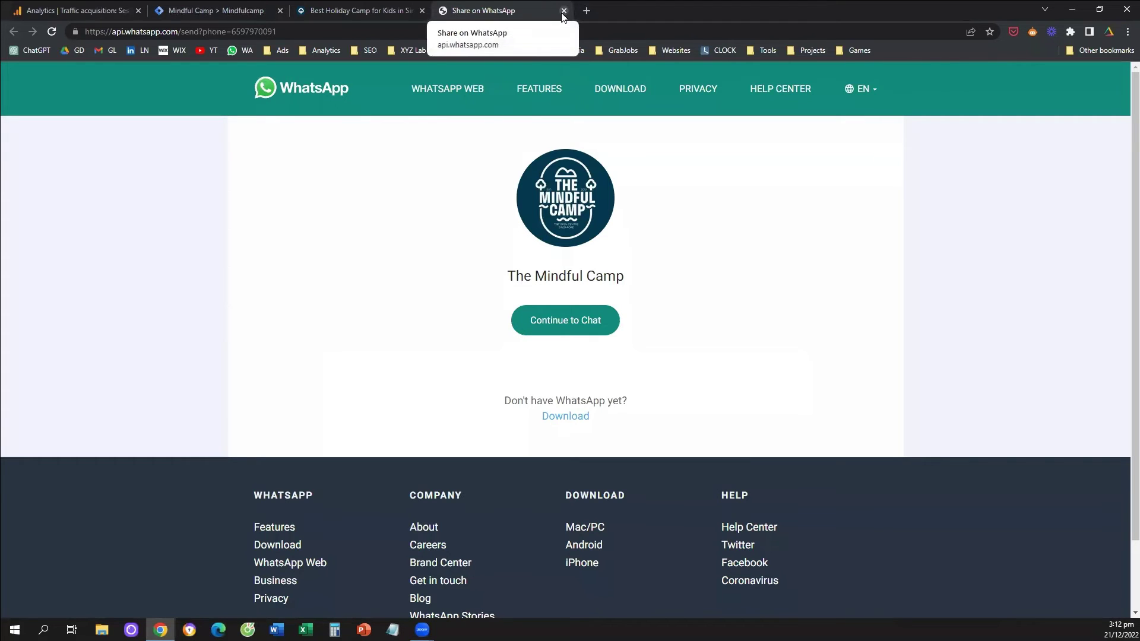
- Reselect Just Links as the trigger type in Tag Manager and reopen the WhatsApp chat link on the Mindful Camp website
{"action": "left_click", "coordinate": [214, 11]}
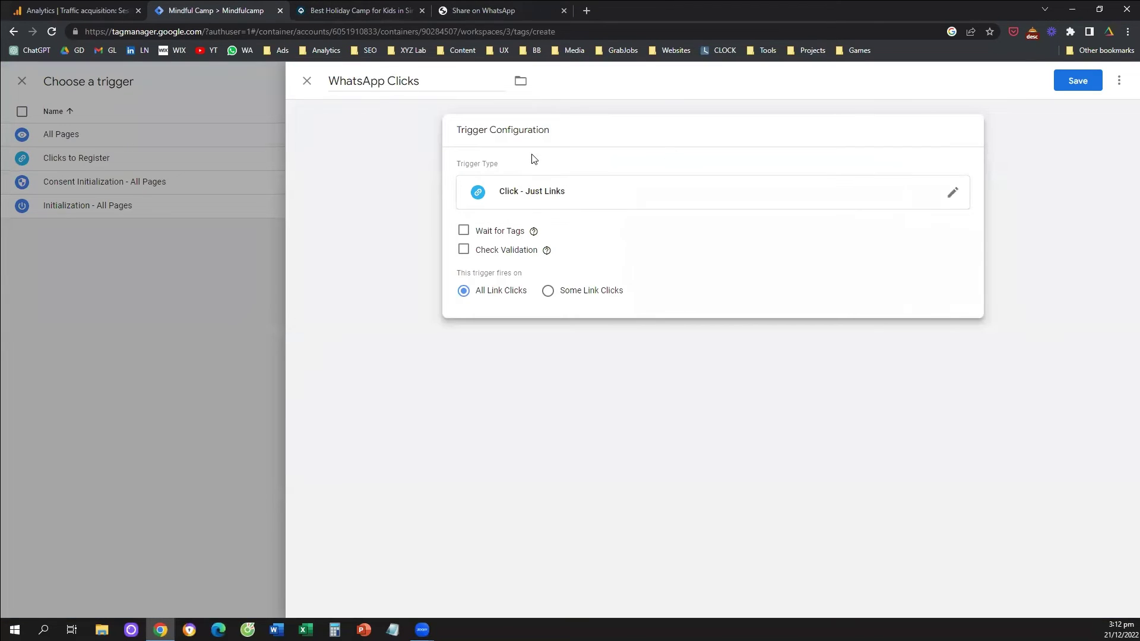
{"action": "left_click", "coordinate": [523, 200]}
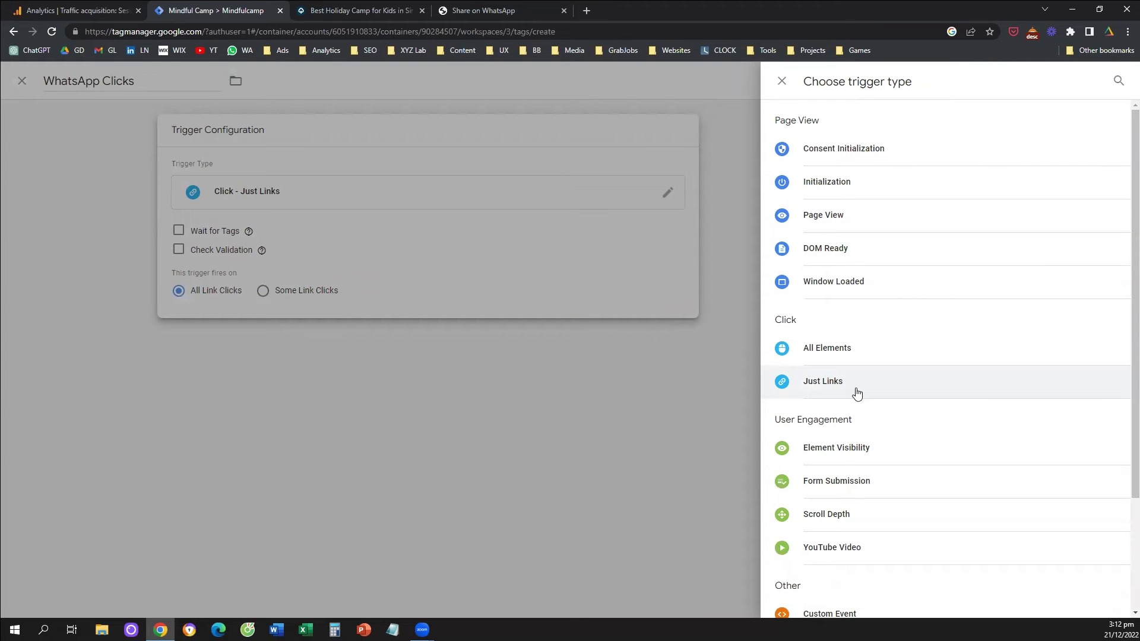
{"action": "left_click", "coordinate": [857, 394]}
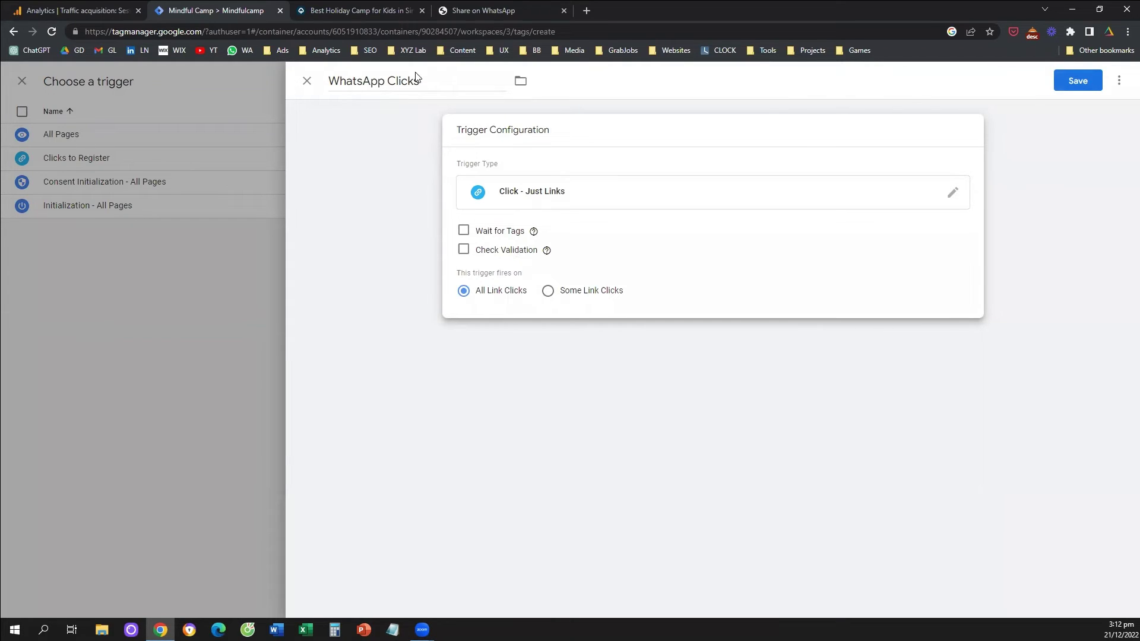
{"action": "left_click", "coordinate": [365, 9]}
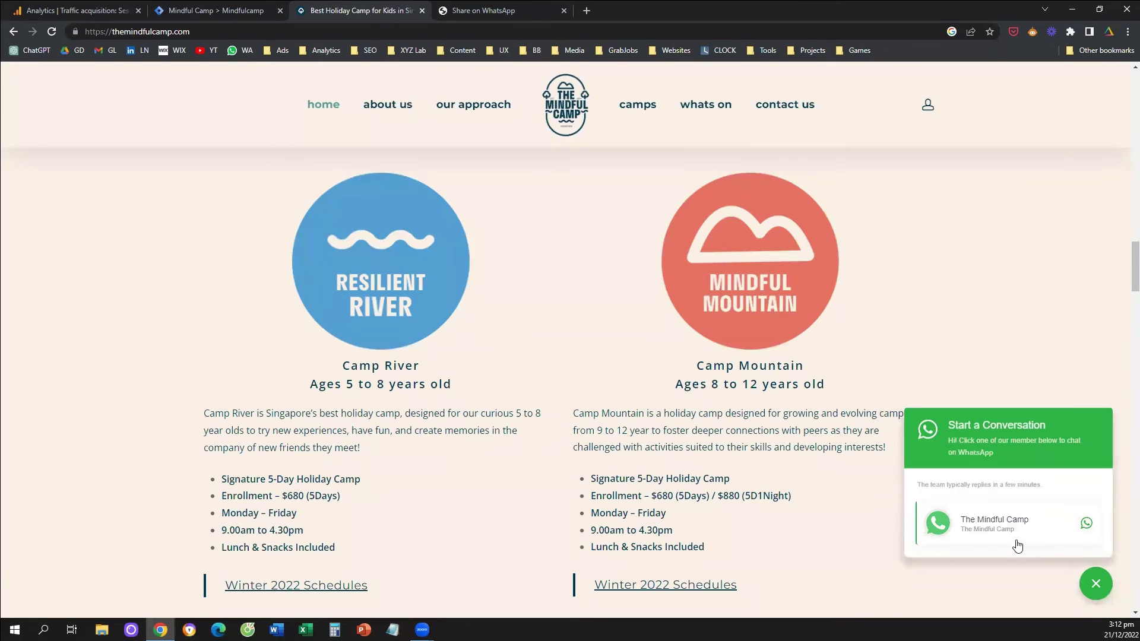
{"action": "left_click", "coordinate": [1000, 535]}
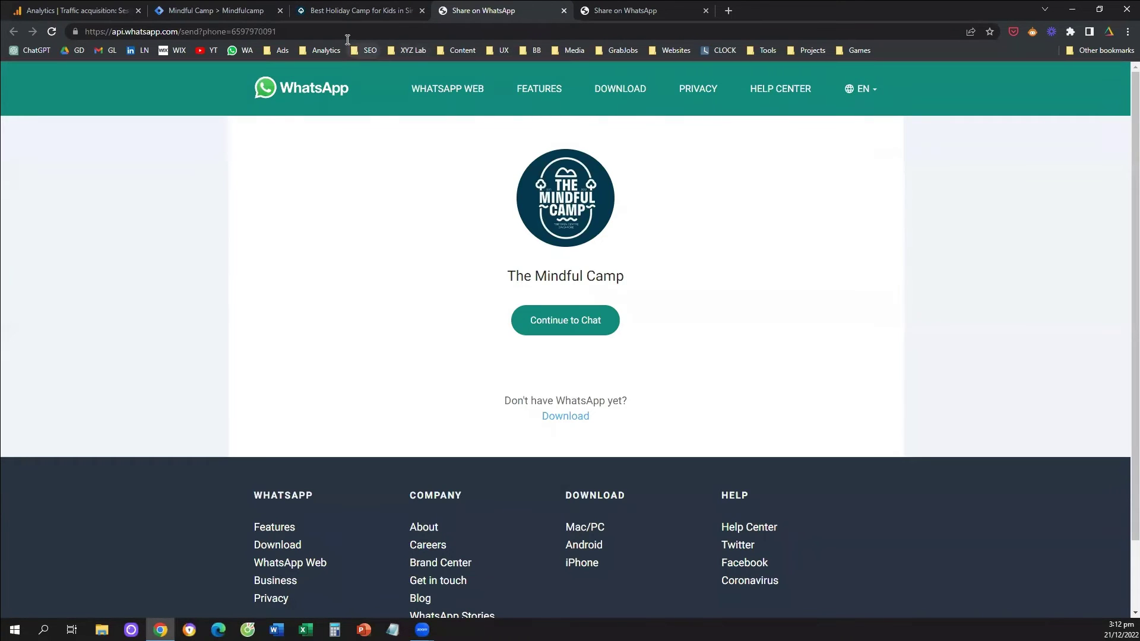
- Make the WhatsApp Clicks trigger in Tag Manager fire on Some Link Clicks, with Click URL as the condition's variable
{"action": "left_click", "coordinate": [220, 9]}
{"action": "left_click", "coordinate": [547, 291]}
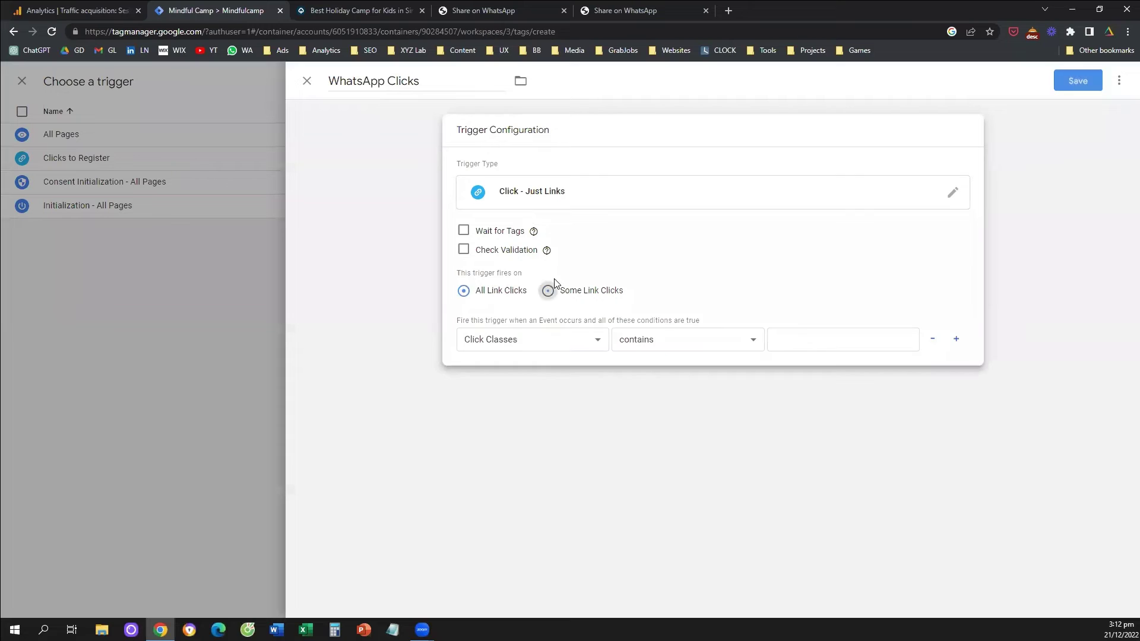
{"action": "left_click", "coordinate": [524, 346]}
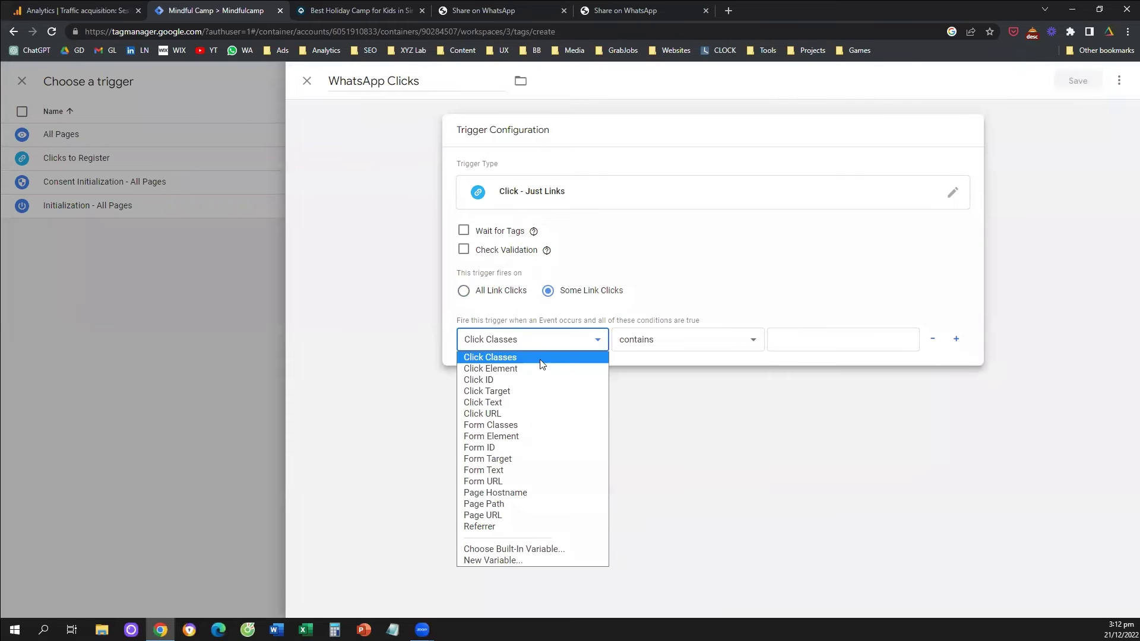
{"action": "left_click", "coordinate": [517, 418]}
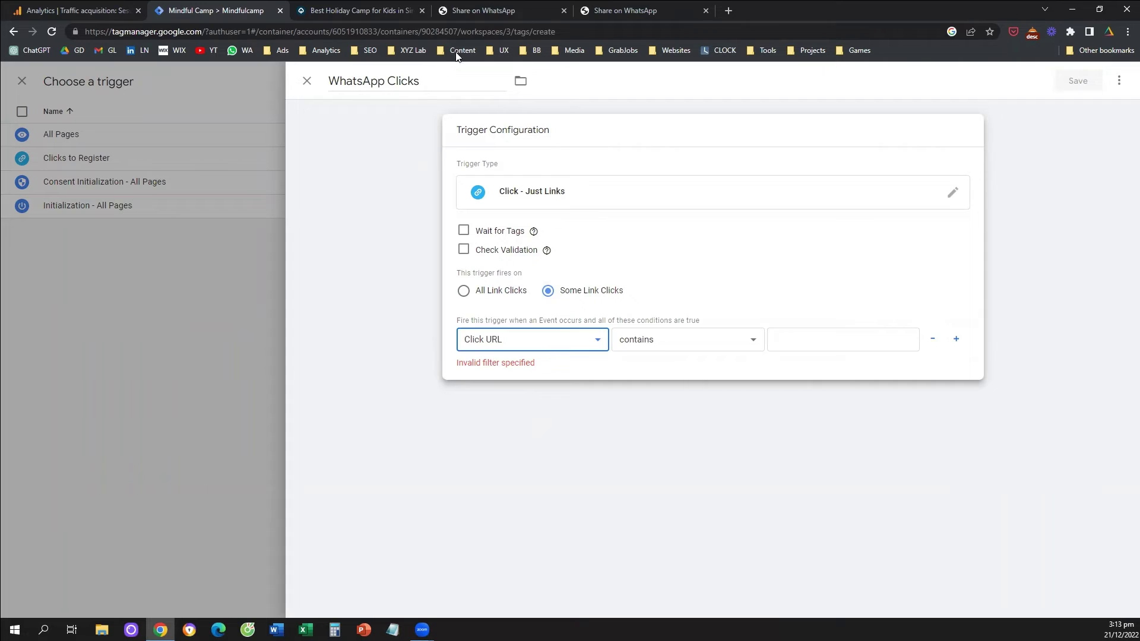
{"action": "left_click", "coordinate": [445, 11]}
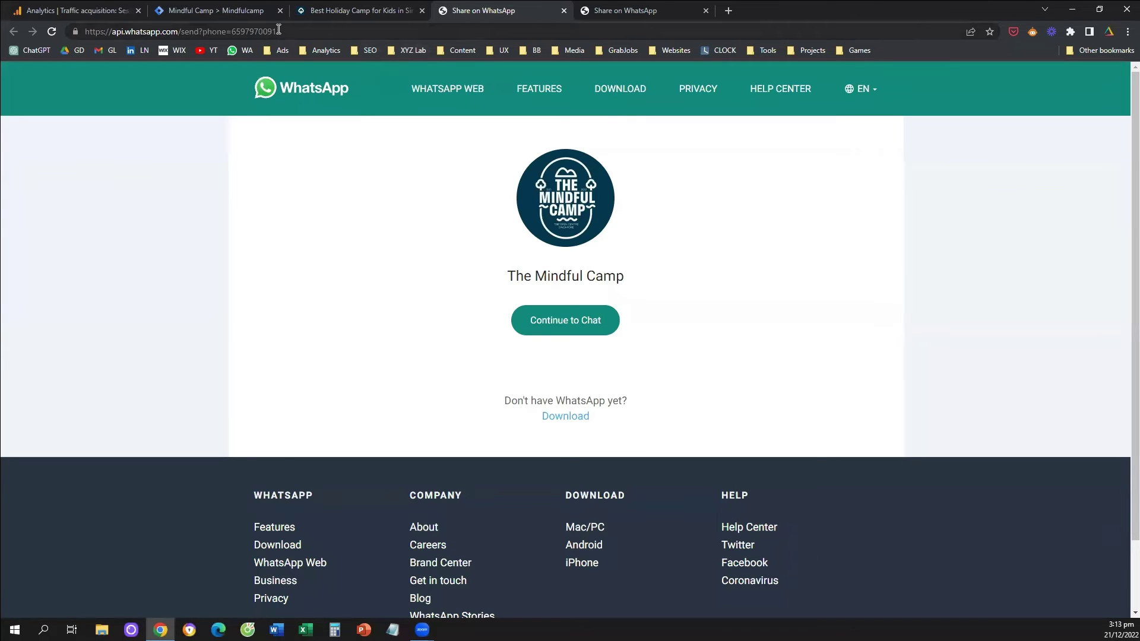
{"action": "left_click_drag", "start_coordinate": [282, 31], "coordinate": [64, 32]}
{"action": "right_click", "coordinate": [155, 33]}
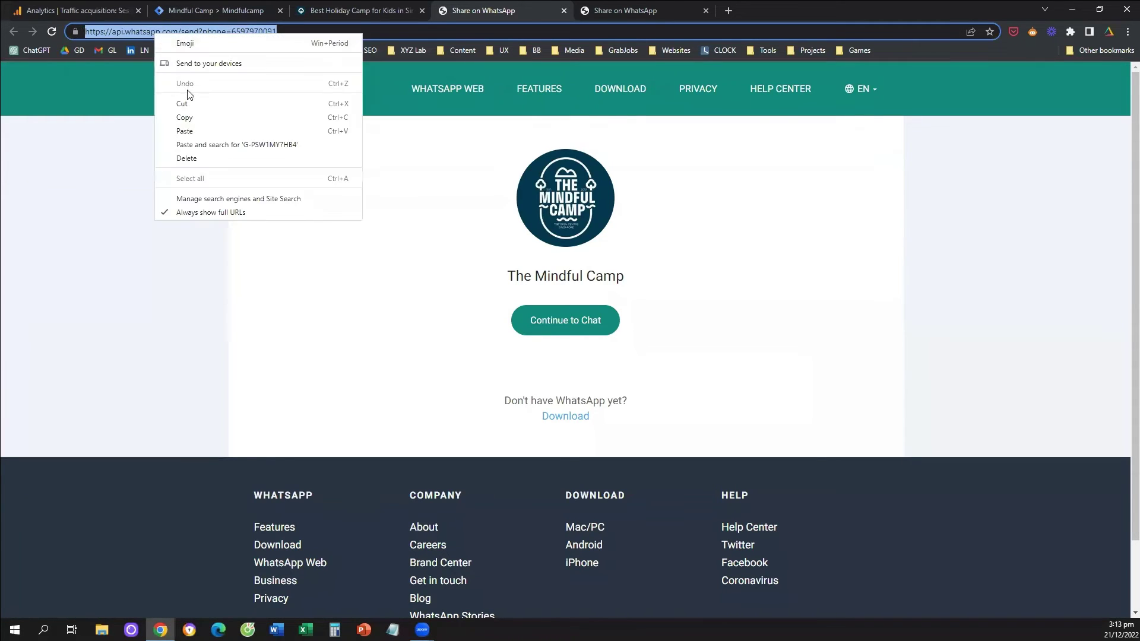
{"action": "left_click", "coordinate": [193, 117]}
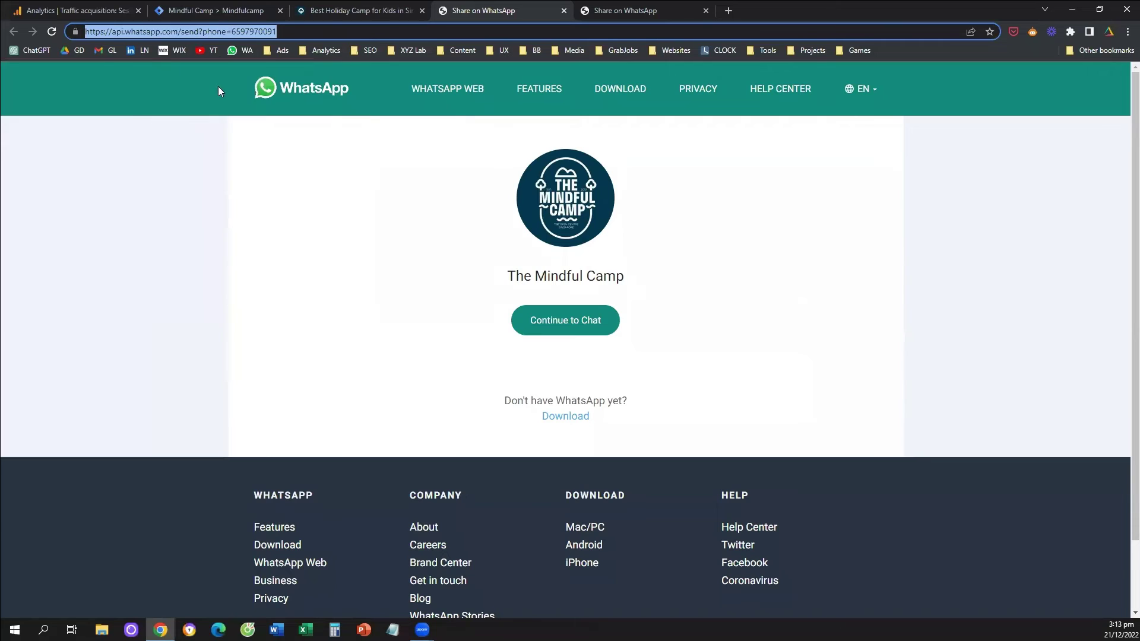
{"action": "left_click", "coordinate": [138, 33]}
{"action": "left_click_drag", "start_coordinate": [114, 32], "coordinate": [279, 29]}
{"action": "right_click", "coordinate": [269, 28]}
{"action": "left_click", "coordinate": [310, 114]}
- In Tag Manager, make the trigger's Click URL condition contain the copied api.whatsapp.com address and save the WhatsApp Clicks trigger
{"action": "left_click", "coordinate": [223, 6]}
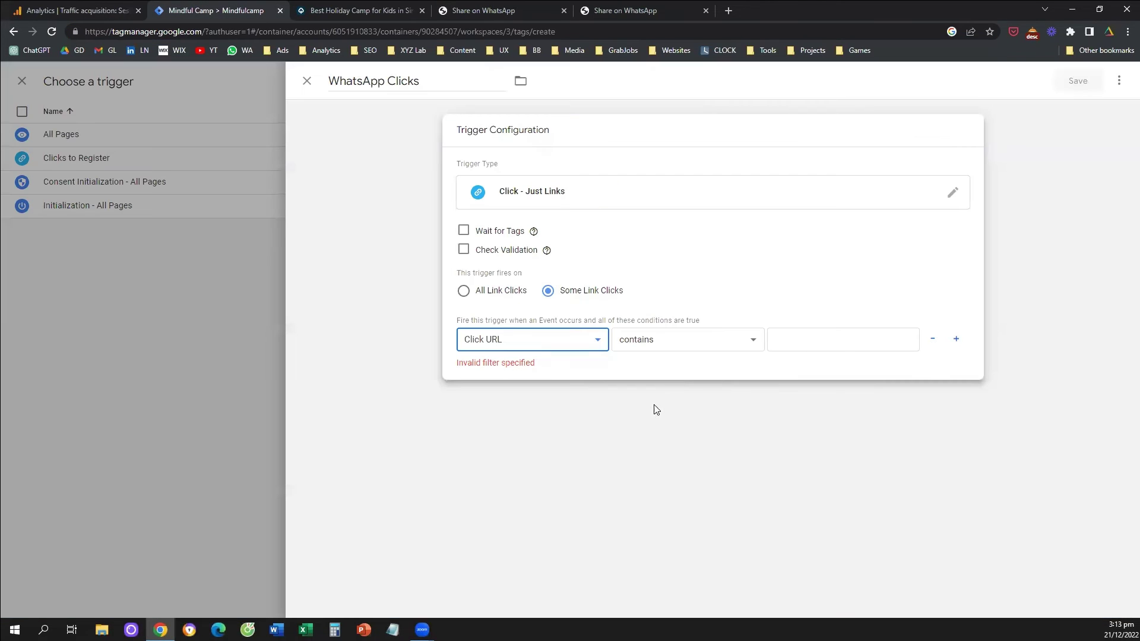
{"action": "left_click", "coordinate": [791, 349]}
{"action": "key", "text": "ctrl+v"}
{"action": "left_click_drag", "start_coordinate": [821, 336], "coordinate": [668, 347]}
{"action": "left_click", "coordinate": [668, 347]}
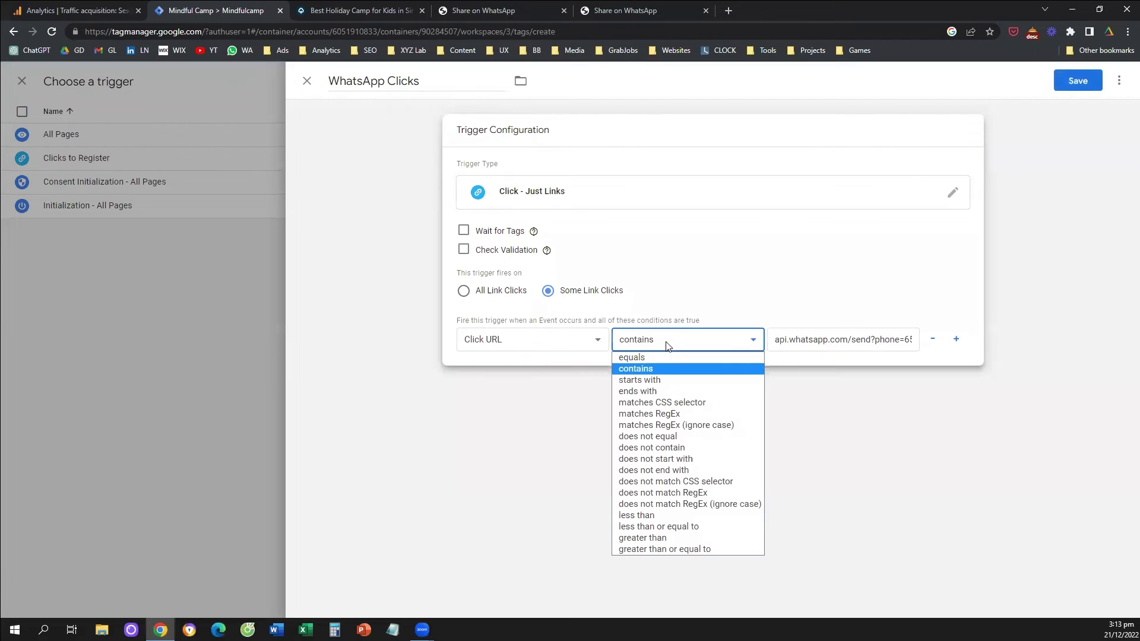
{"action": "left_click", "coordinate": [901, 412]}
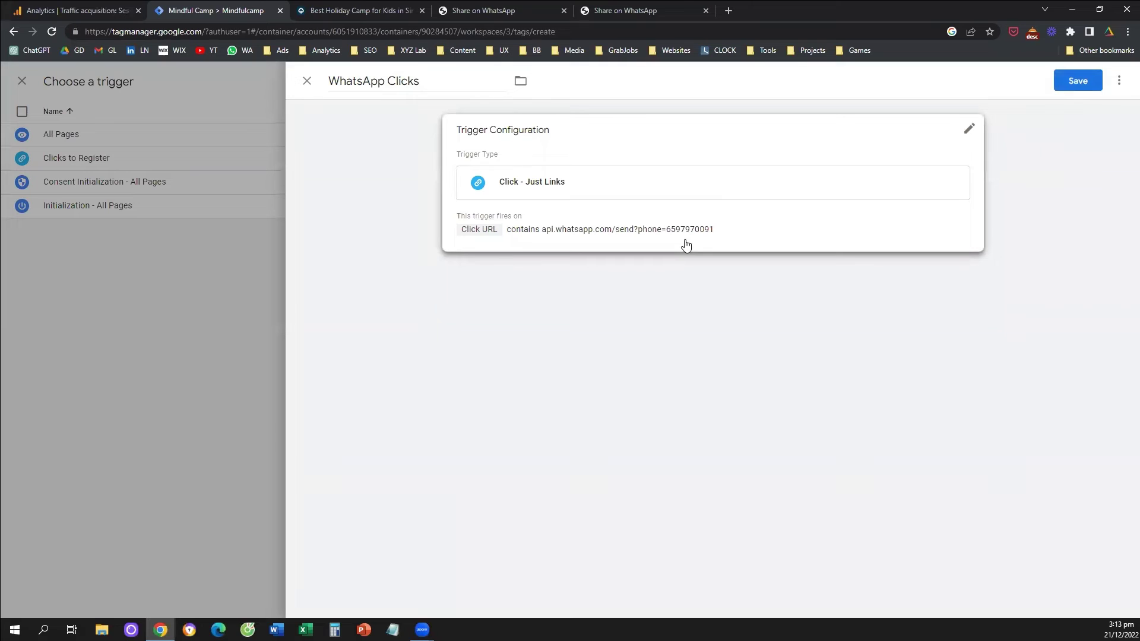
{"action": "left_click", "coordinate": [1078, 82]}
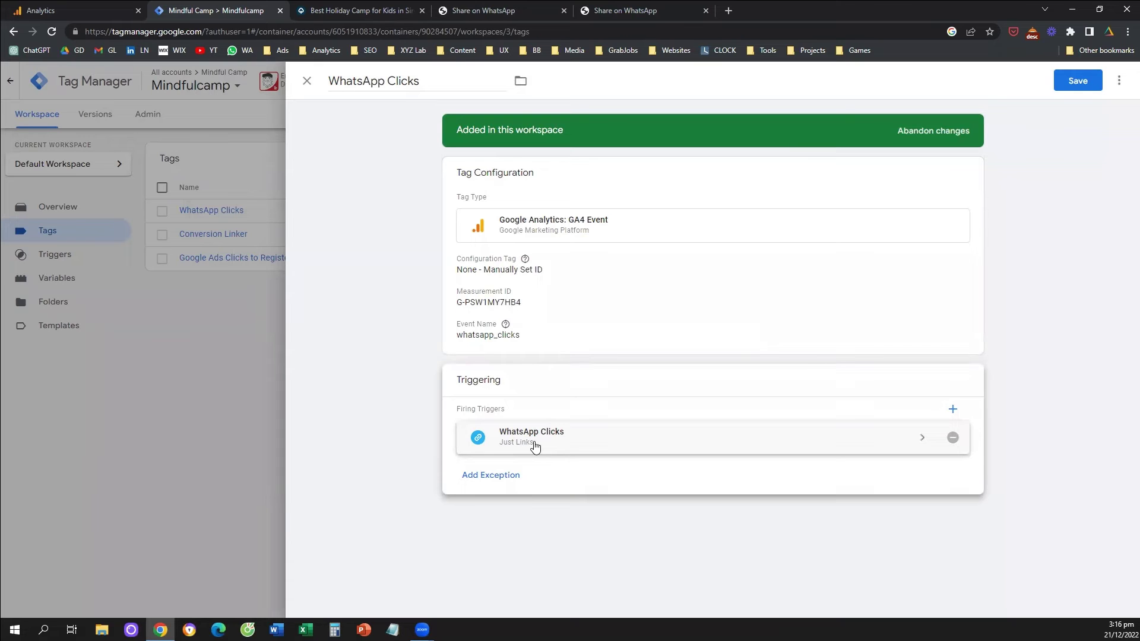
- Save the WhatsApp Clicks tag, publish the container without a version name or description, and return to the workspace overview
{"action": "left_click", "coordinate": [1072, 82]}
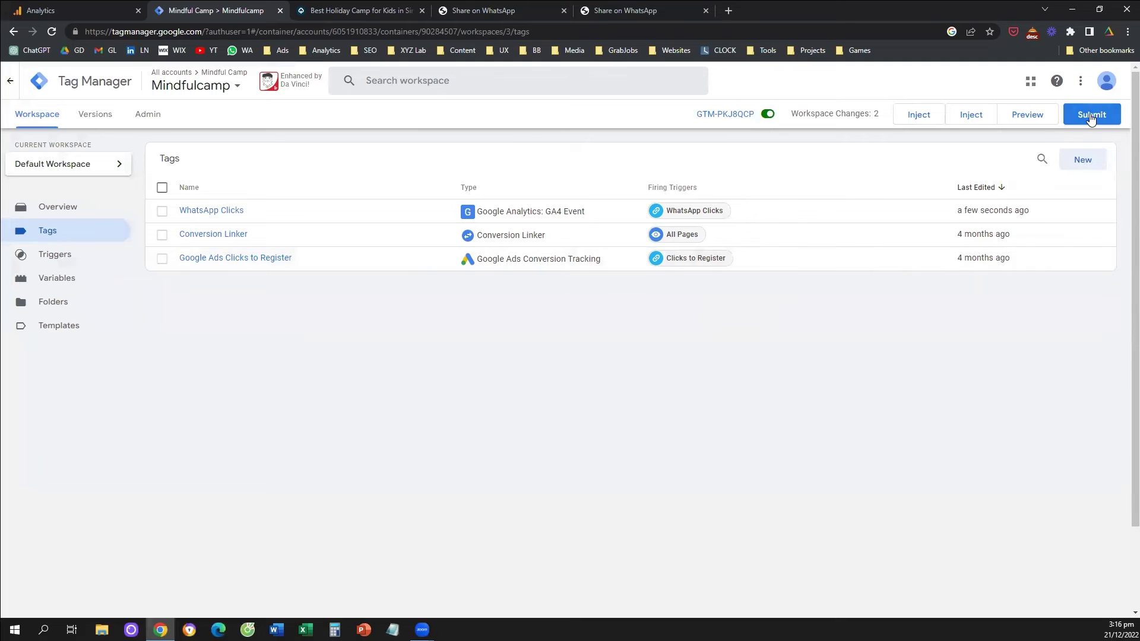
{"action": "left_click", "coordinate": [1091, 118]}
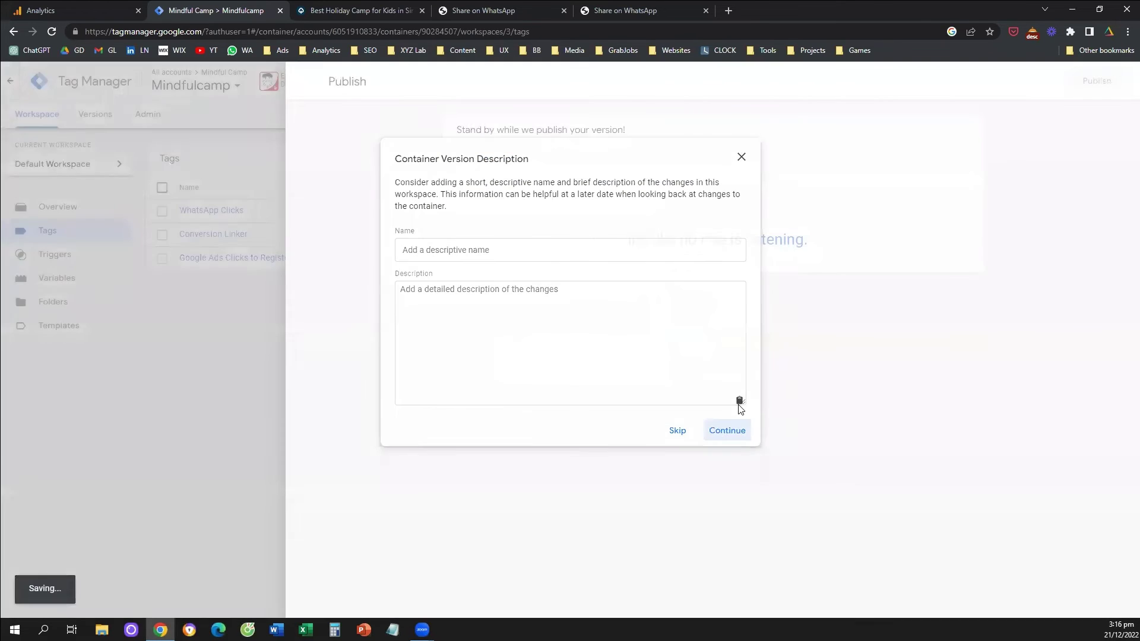
{"action": "left_click", "coordinate": [727, 428]}
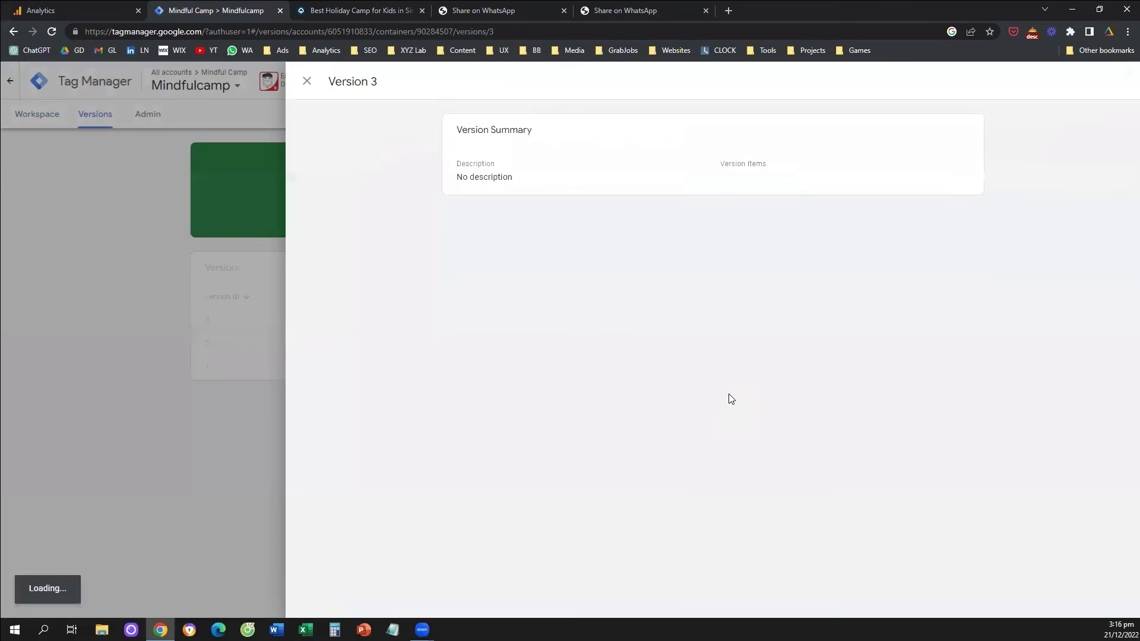
{"action": "left_click", "coordinate": [313, 89]}
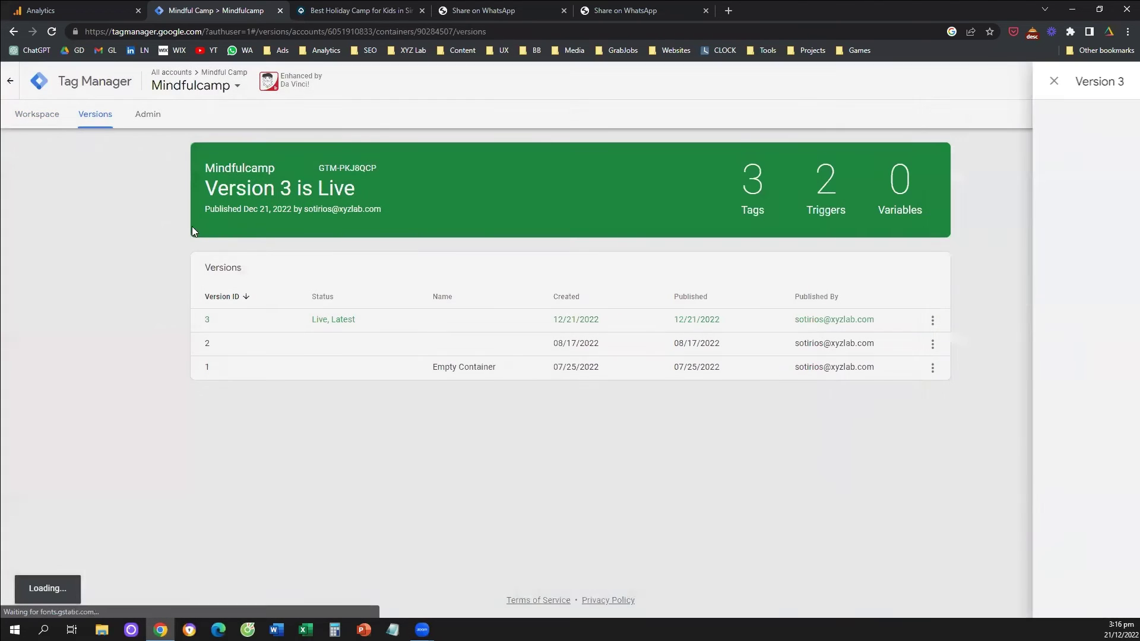
{"action": "left_click", "coordinate": [39, 122]}
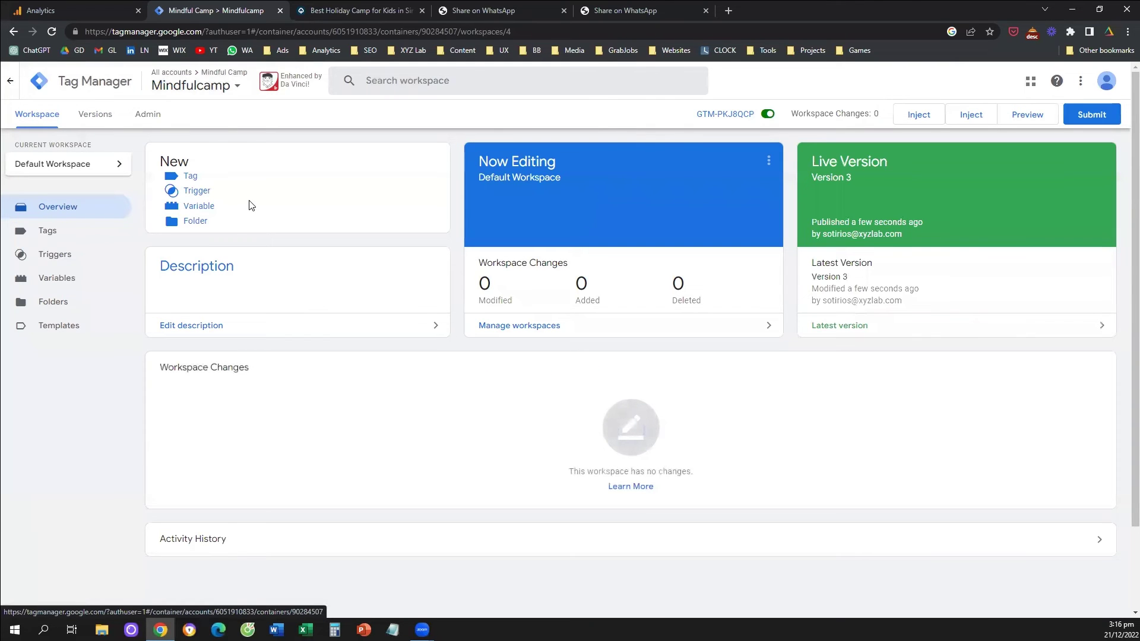
{"action": "left_click", "coordinate": [1026, 114]}
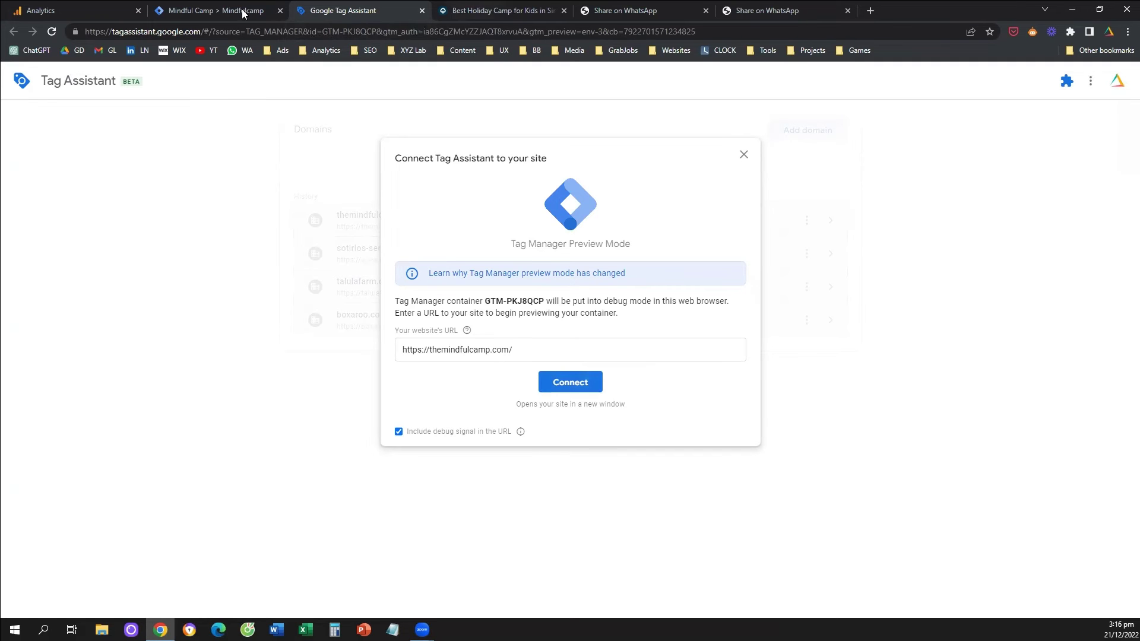
{"action": "key", "text": "ctrl+Tab"}
{"action": "left_click", "coordinate": [203, 31]}
{"action": "right_click", "coordinate": [203, 29]}
{"action": "left_click", "coordinate": [232, 111]}
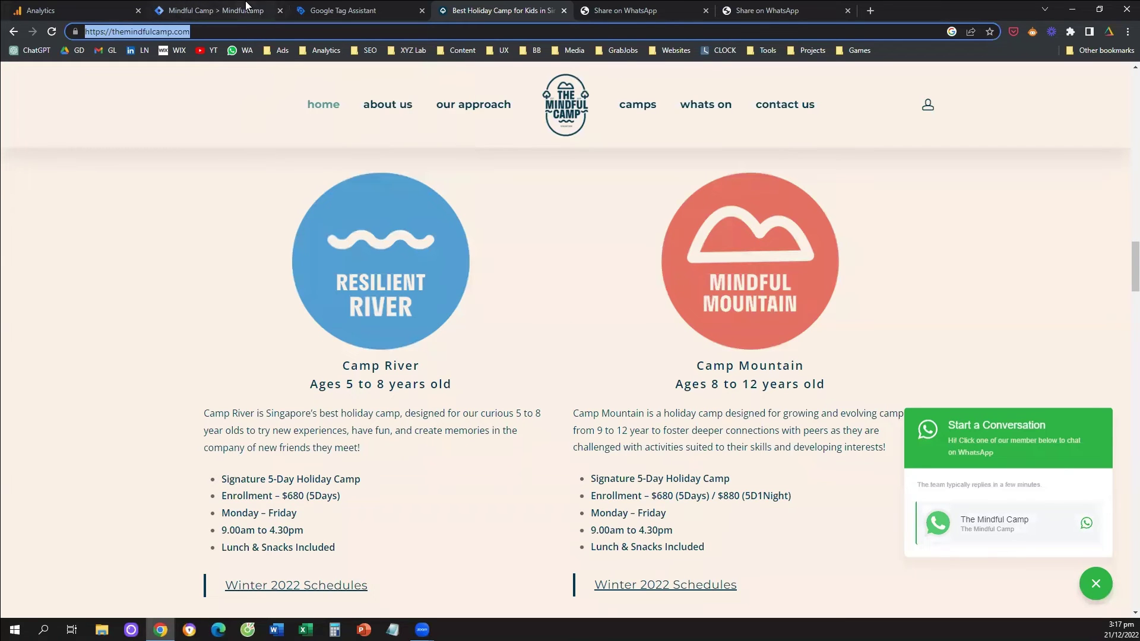
{"action": "left_click", "coordinate": [398, 3]}
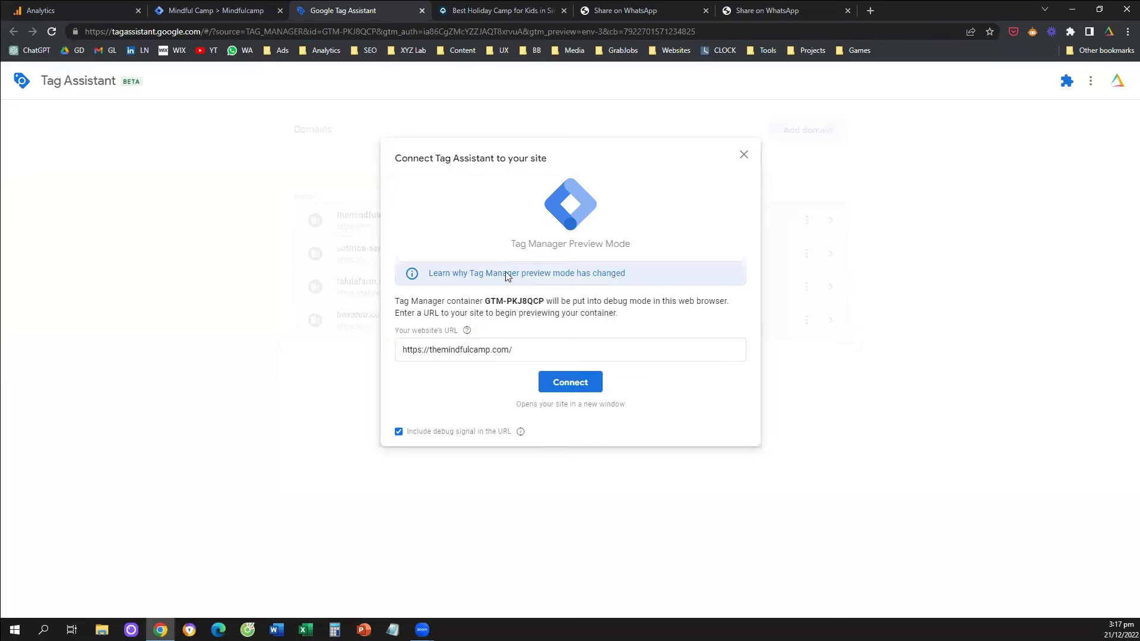
{"action": "triple_click", "coordinate": [509, 349]}
{"action": "key", "text": "ctrl+v"}
{"action": "left_click", "coordinate": [684, 374]}
{"action": "left_click", "coordinate": [570, 382]}
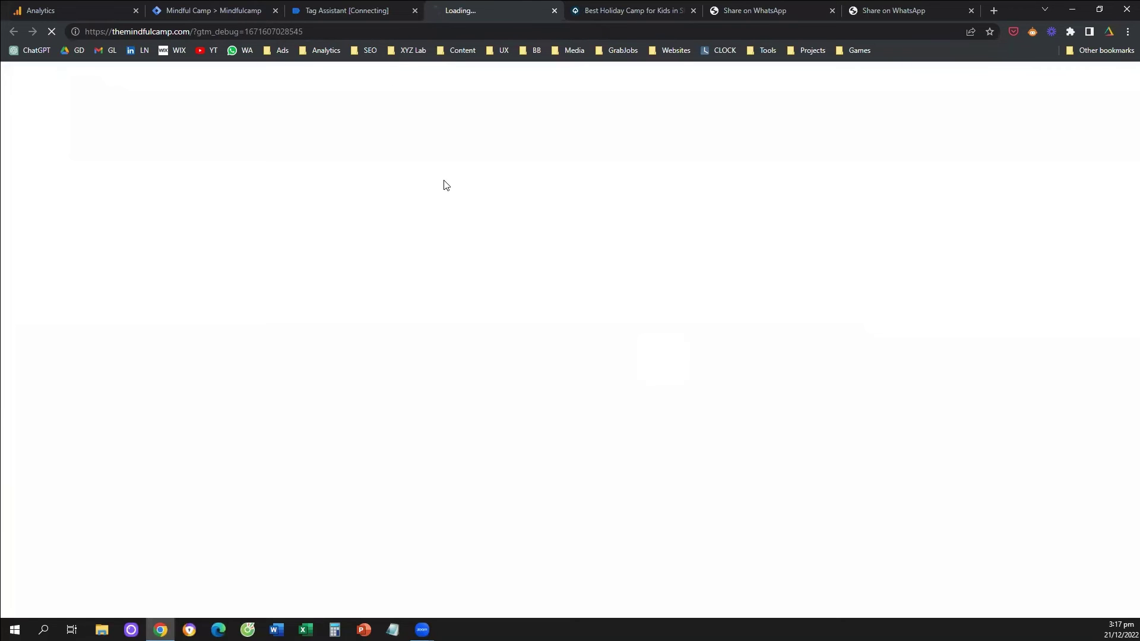
- Check the Tag Assistant connection on both the debug website and the container's tag summary
{"action": "left_click", "coordinate": [360, 7]}
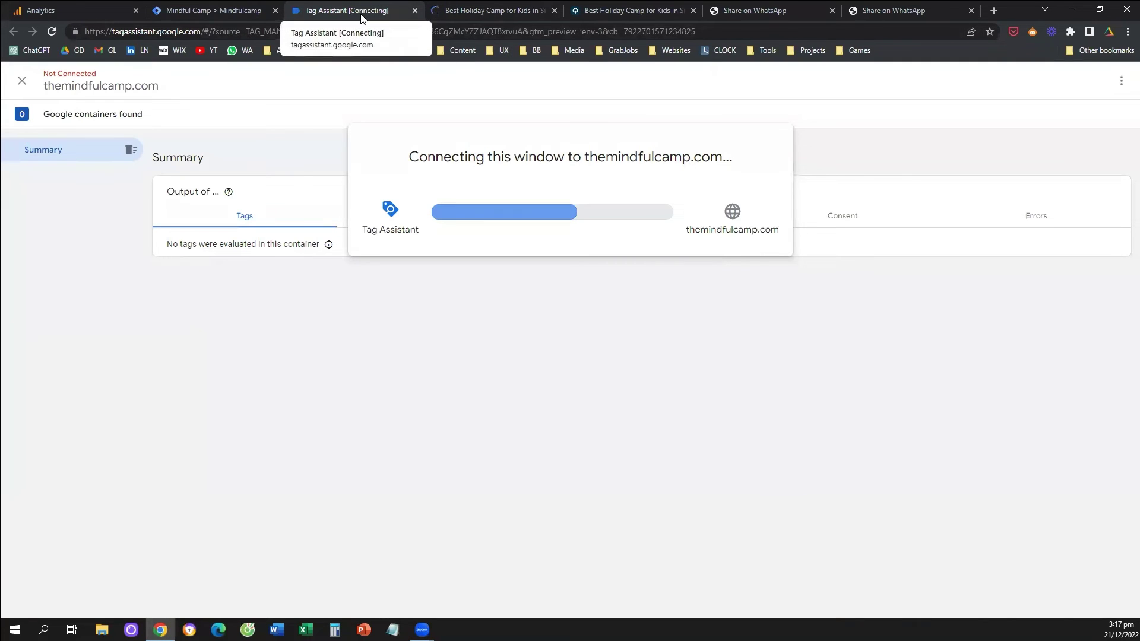
{"action": "left_click", "coordinate": [516, 10]}
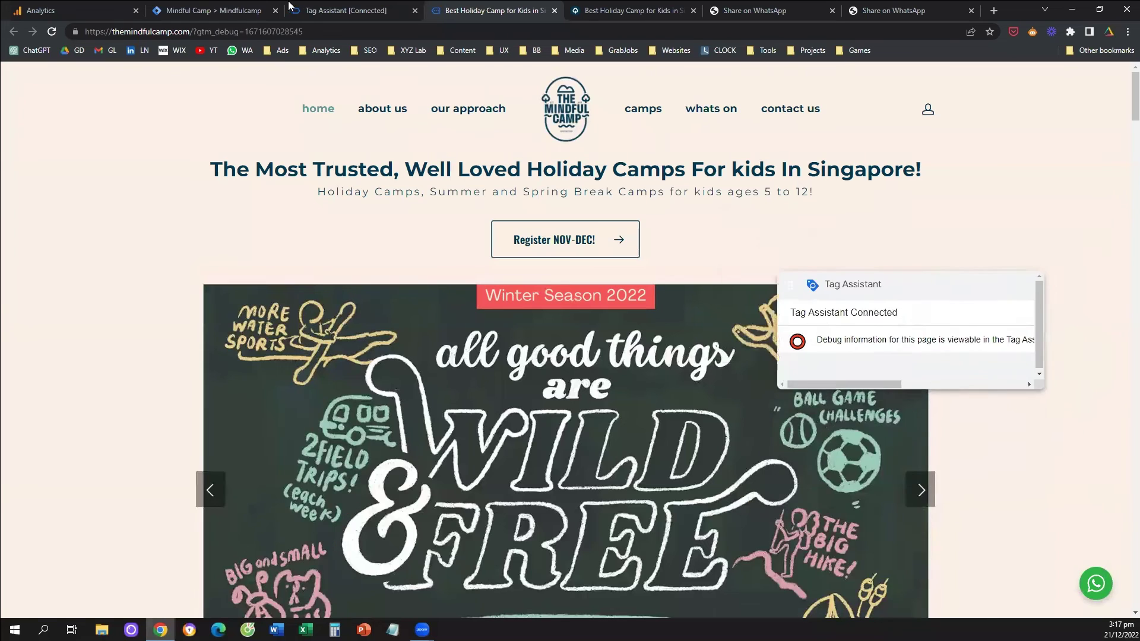
{"action": "key", "text": "ctrl+shift+Tab"}
{"action": "left_click", "coordinate": [573, 287]}
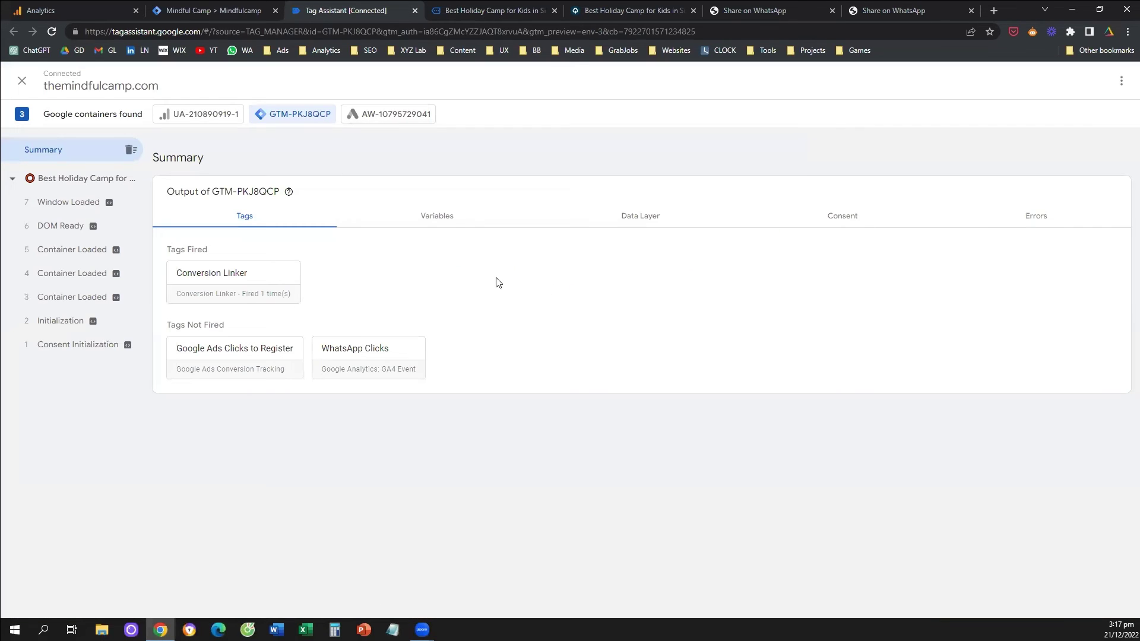
- On the debug-mode Mindful Camp website, open The Mindful Camp's WhatsApp chat link from the Start a Conversation widget
{"action": "left_click", "coordinate": [465, 10]}
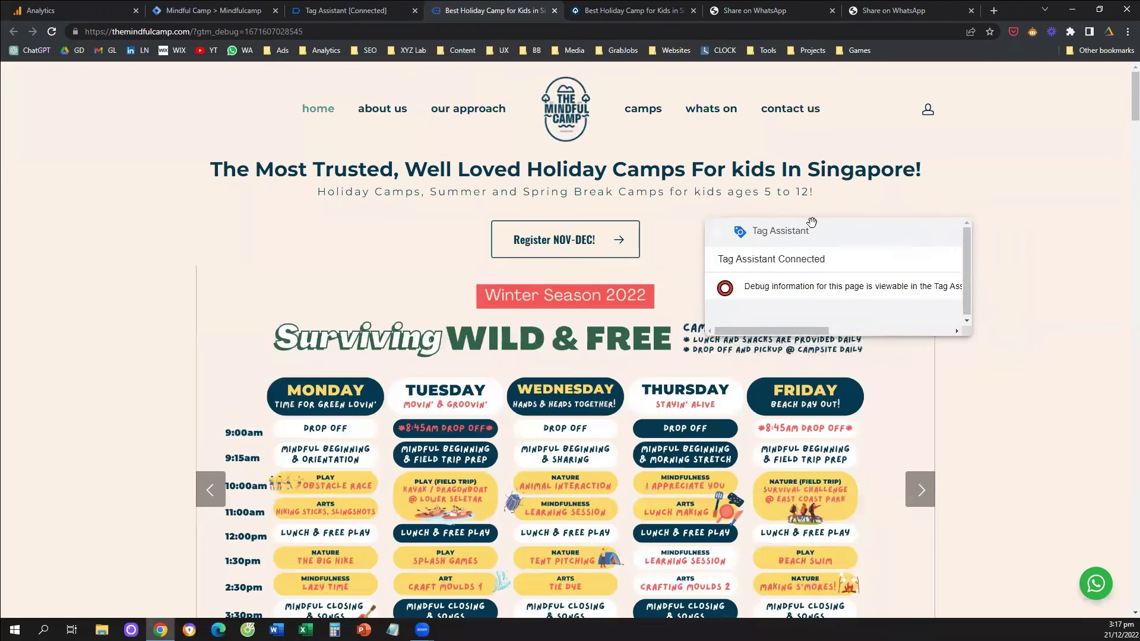
{"action": "left_click_drag", "start_coordinate": [812, 223], "coordinate": [820, 234]}
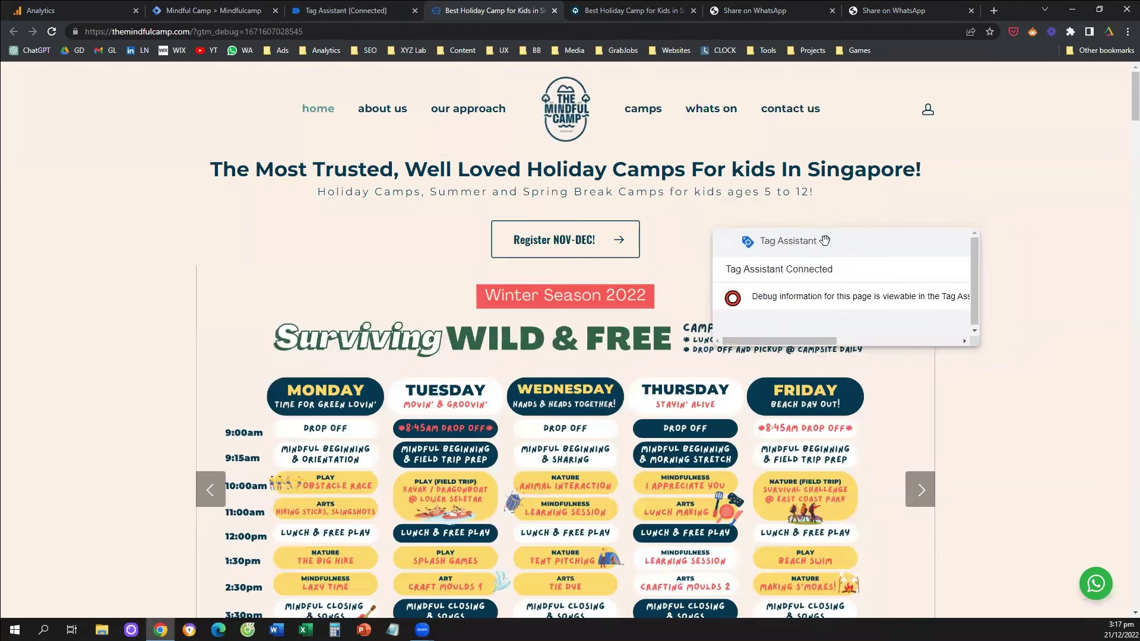
{"action": "left_click", "coordinate": [1098, 595]}
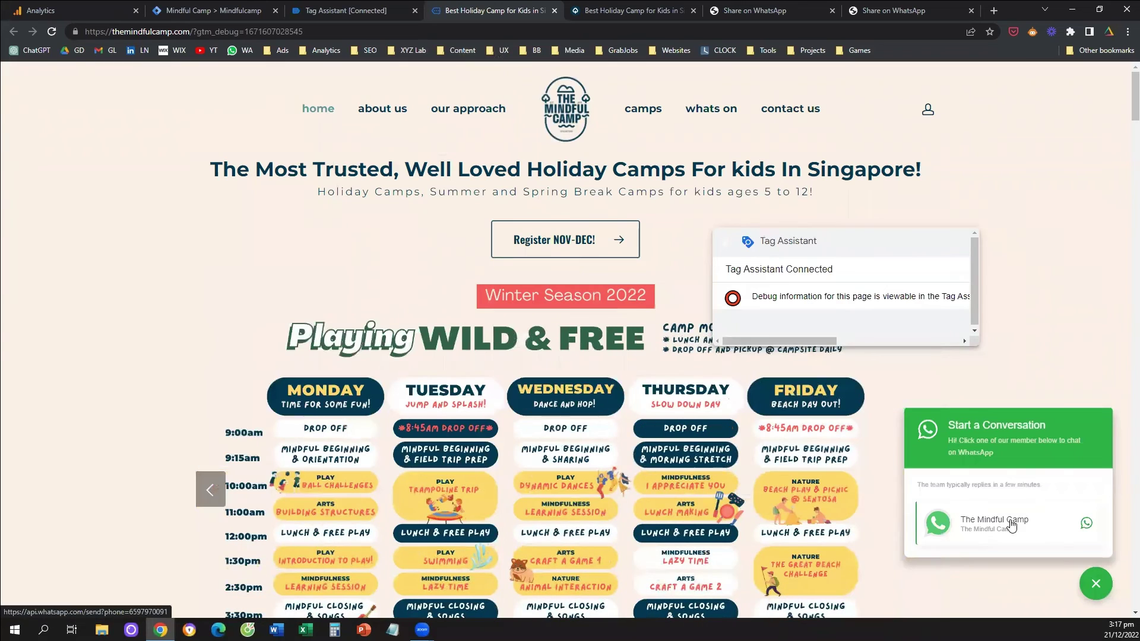
{"action": "left_click", "coordinate": [1011, 524]}
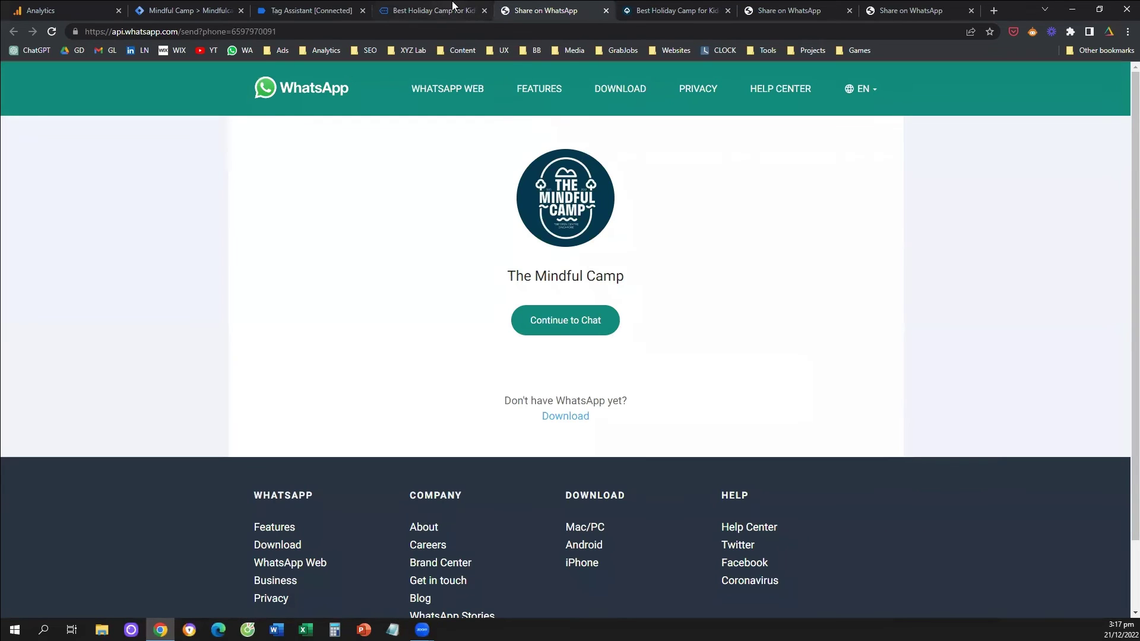
- In Tag Assistant, examine the Link Click event's fired tags and the WhatsApp Clicks tag details, including its Click URL filter
{"action": "left_click", "coordinate": [298, 1]}
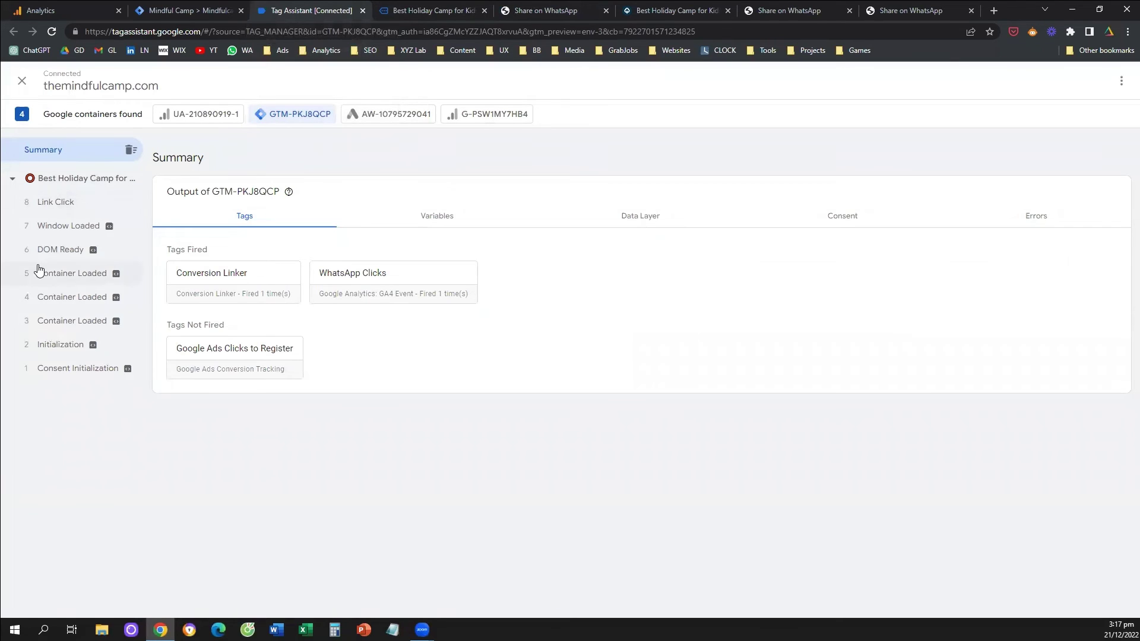
{"action": "left_click", "coordinate": [82, 203]}
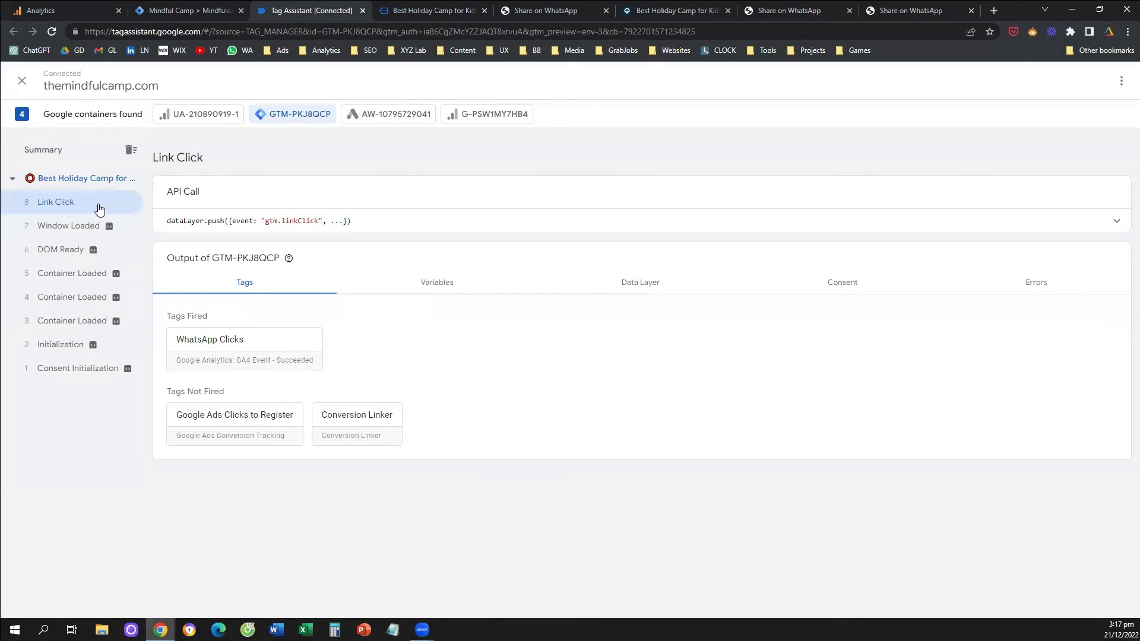
{"action": "triple_click", "coordinate": [183, 316]}
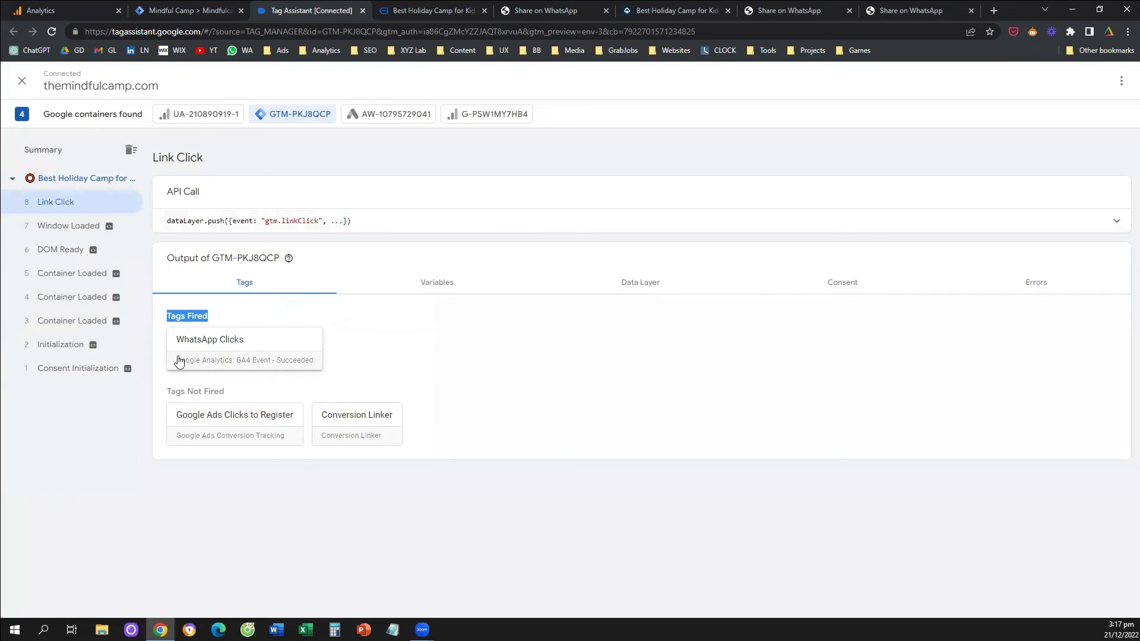
{"action": "left_click_drag", "start_coordinate": [176, 361], "coordinate": [319, 368]}
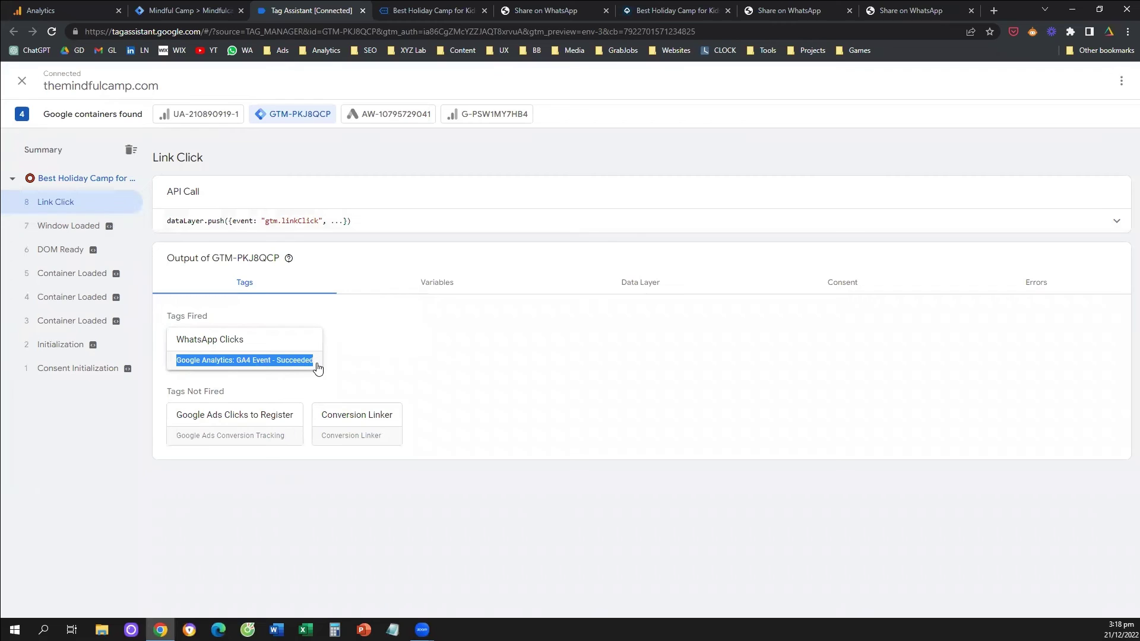
{"action": "left_click", "coordinate": [305, 368]}
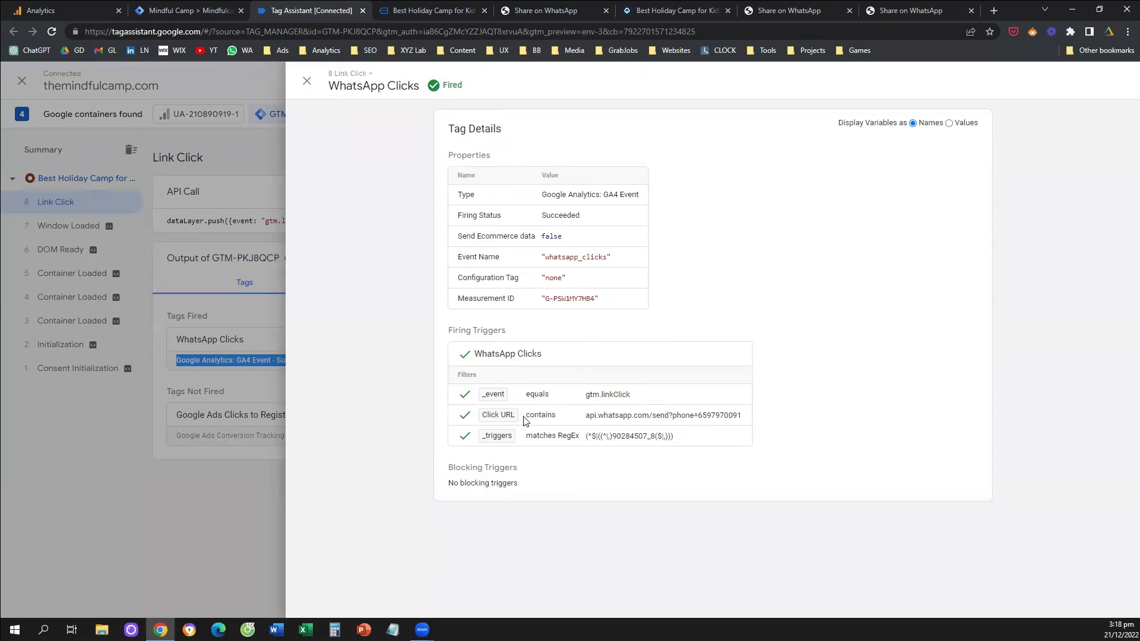
{"action": "left_click_drag", "start_coordinate": [585, 418], "coordinate": [743, 419]}
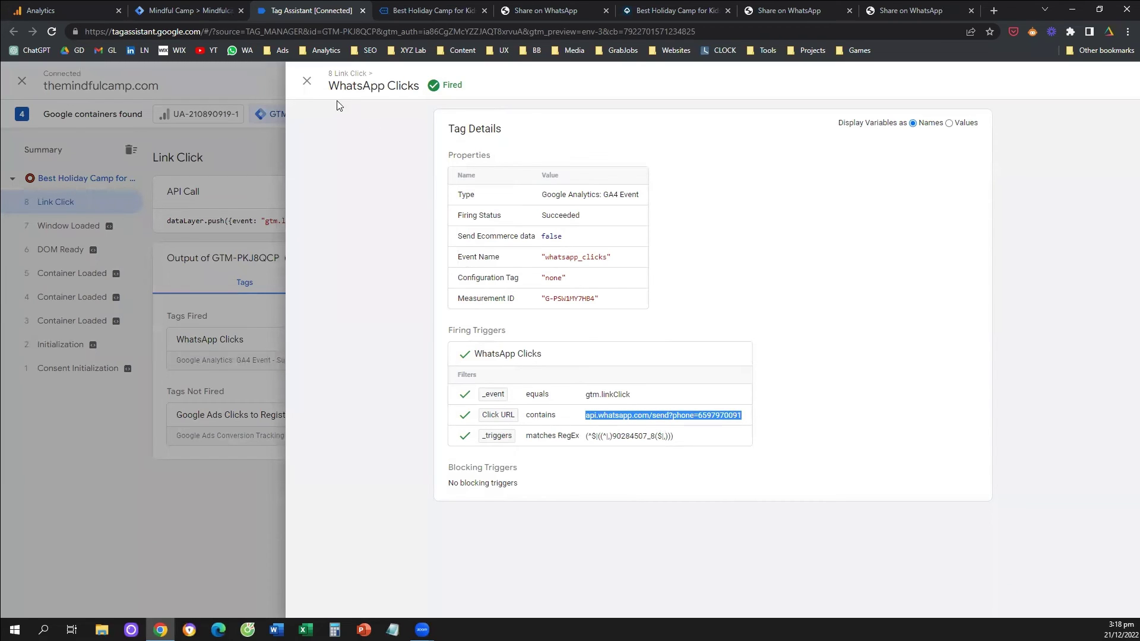
{"action": "left_click", "coordinate": [309, 81]}
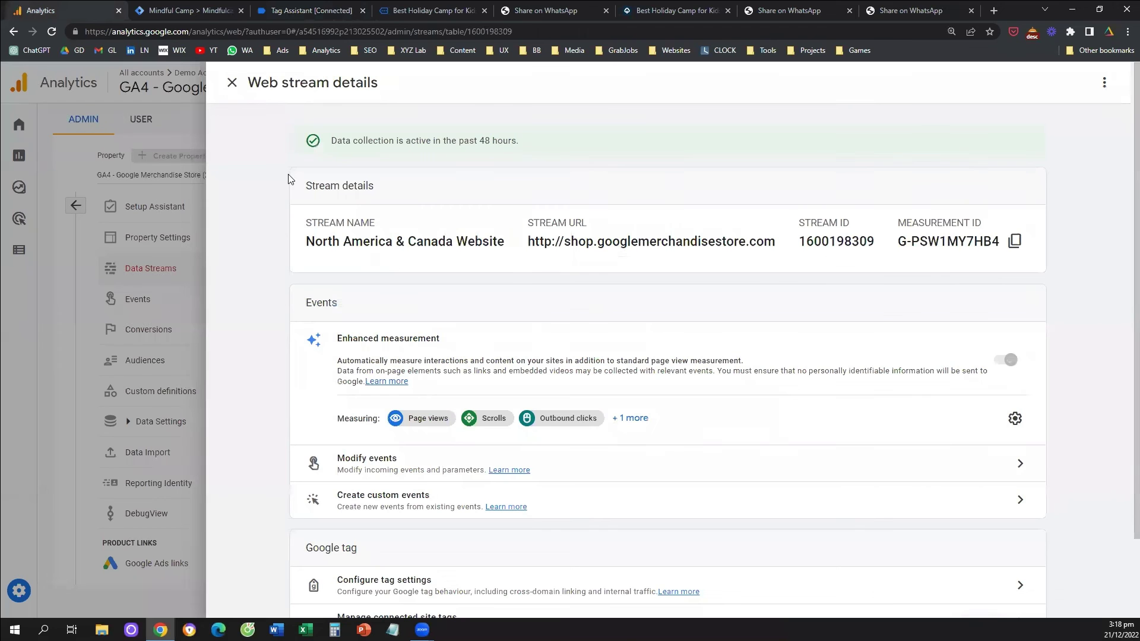
- Close the web stream details in Google Analytics and review the fired WhatsApp Clicks tag again in Tag Assistant
{"action": "left_click", "coordinate": [43, 8]}
{"action": "left_click", "coordinate": [232, 83]}
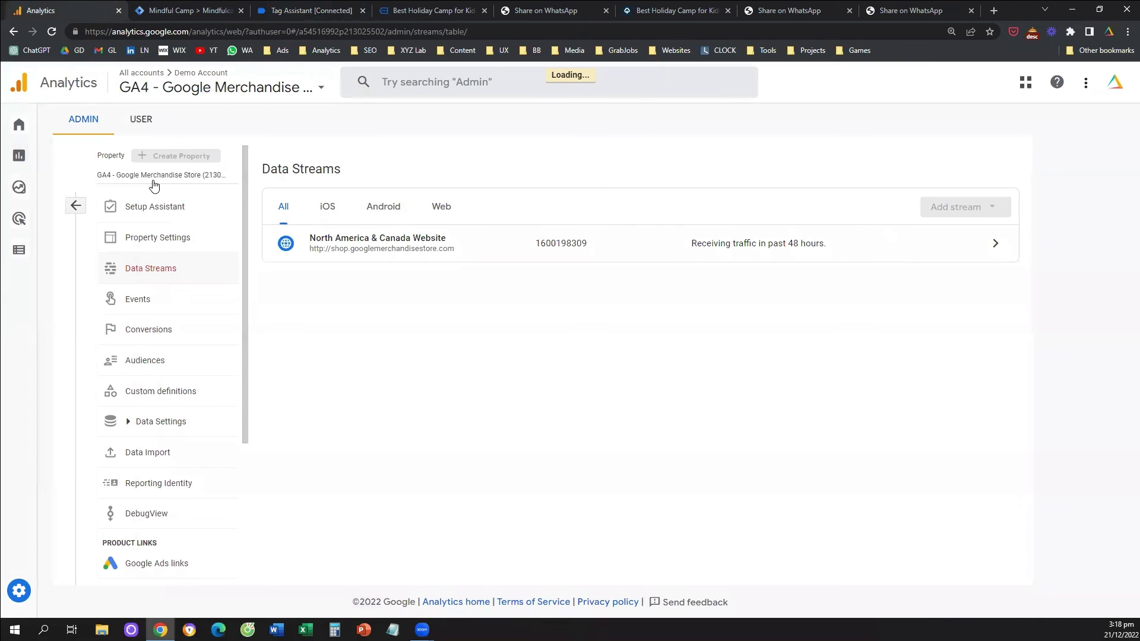
{"action": "left_click", "coordinate": [313, 7]}
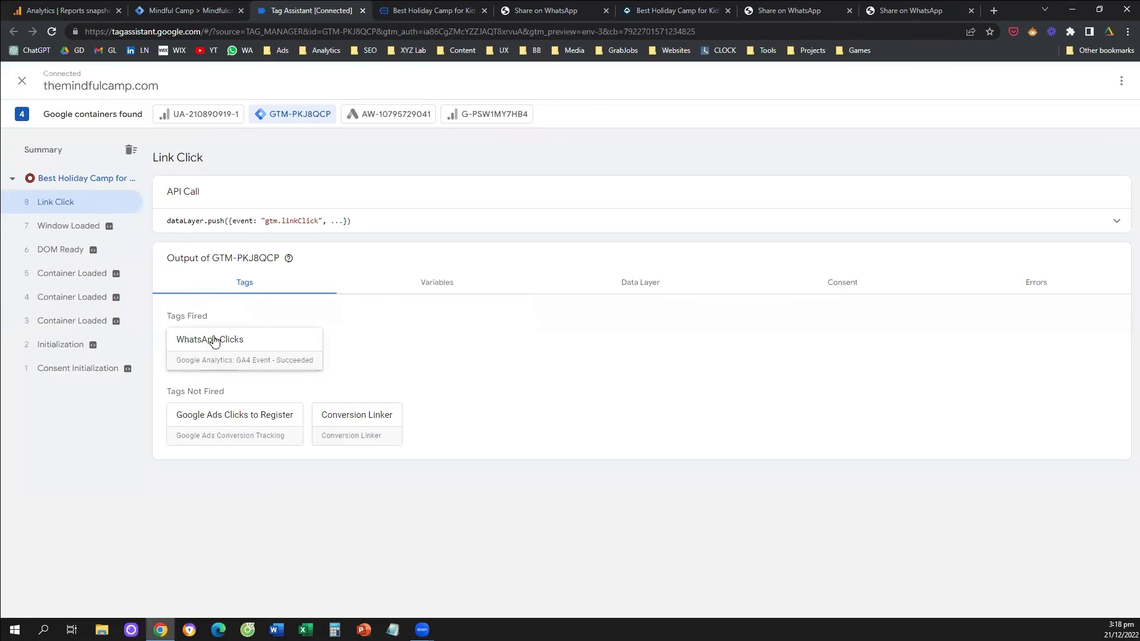
{"action": "left_click_drag", "start_coordinate": [364, 344], "coordinate": [176, 350]}
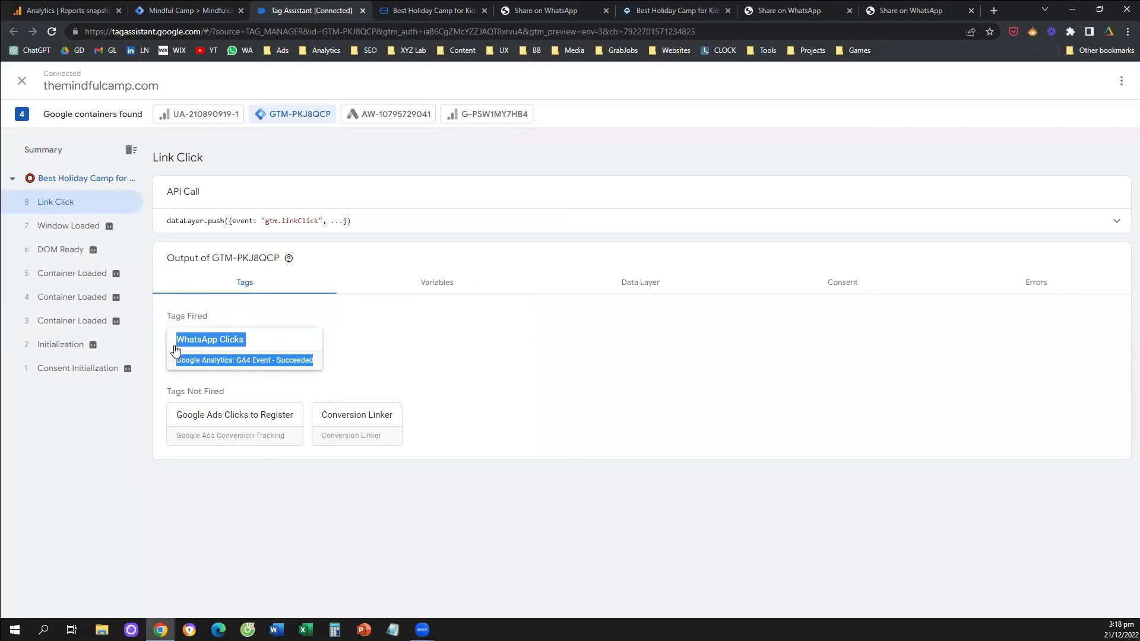
{"action": "mouse_move", "coordinate": [176, 351]}
{"action": "left_mouse_down"}
{"action": "mouse_move", "coordinate": [240, 326]}
{"action": "mouse_move", "coordinate": [420, 339]}
{"action": "left_mouse_up"}
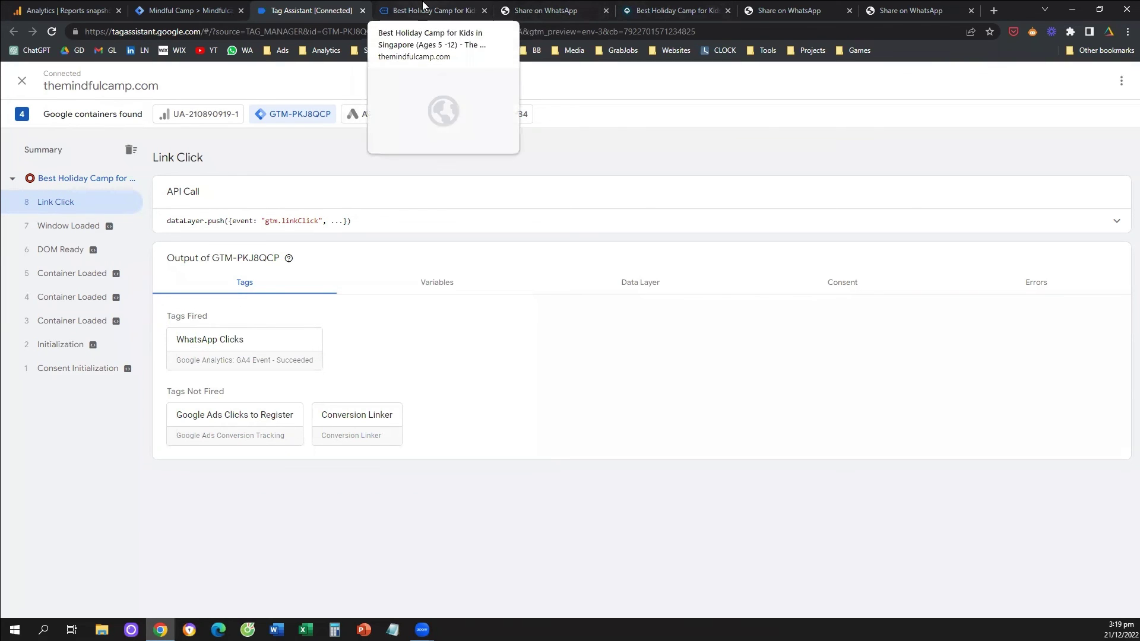
- Inspect the address of the WhatsApp page opened from the debug website and check the recorded events in Tag Assistant
{"action": "key", "text": "ctrl+Tab"}
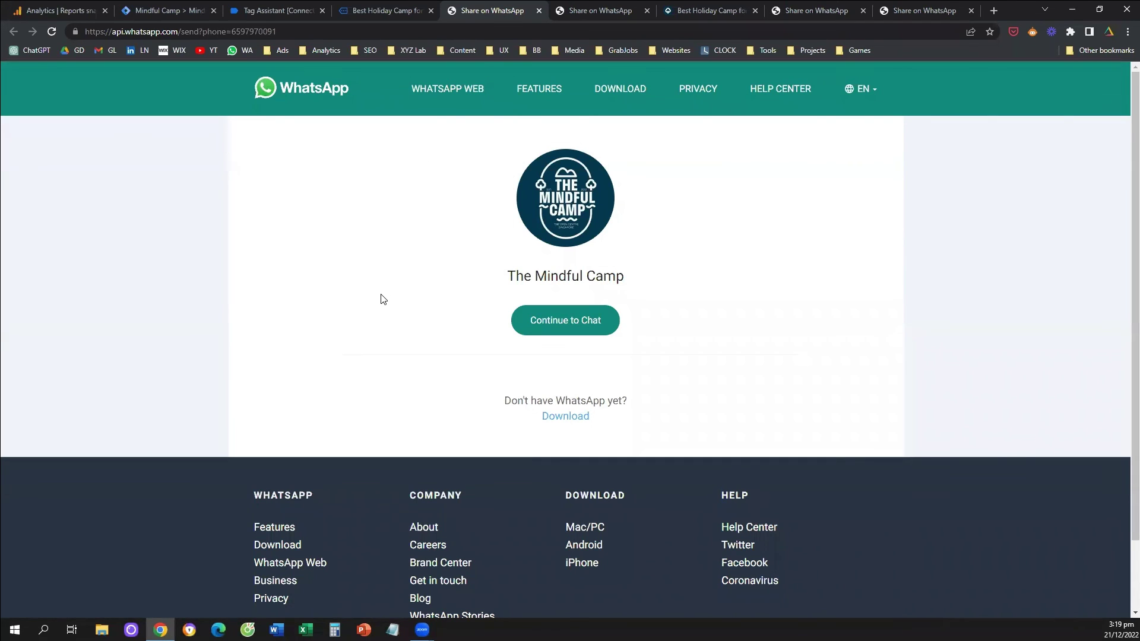
{"action": "left_click", "coordinate": [268, 31]}
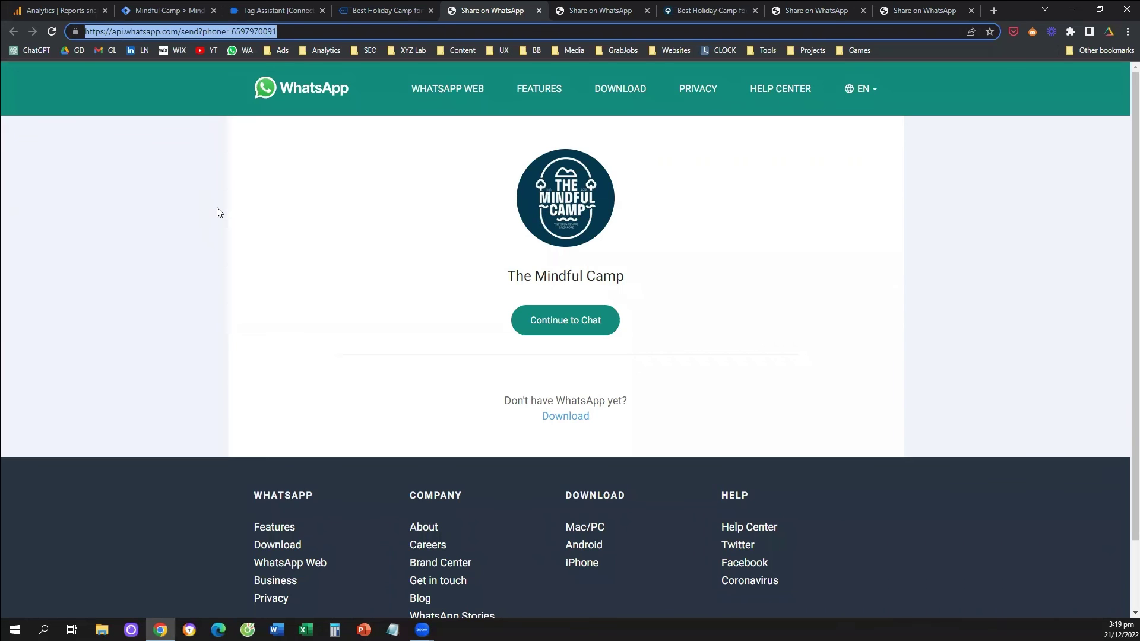
{"action": "left_click", "coordinate": [304, 5]}
{"action": "left_click", "coordinate": [376, 6]}
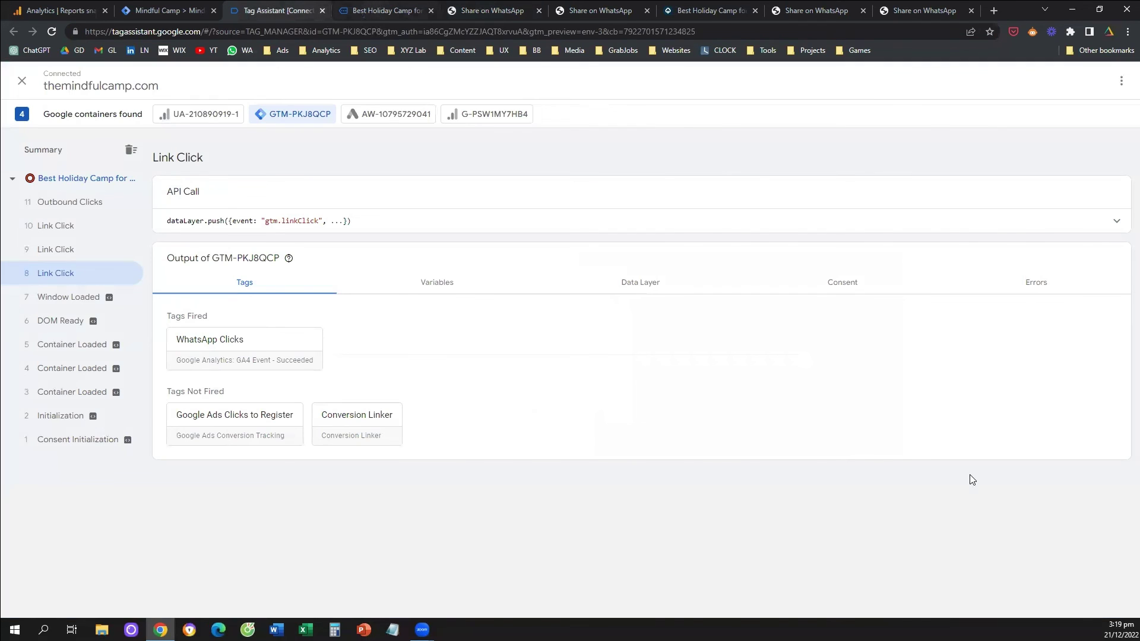